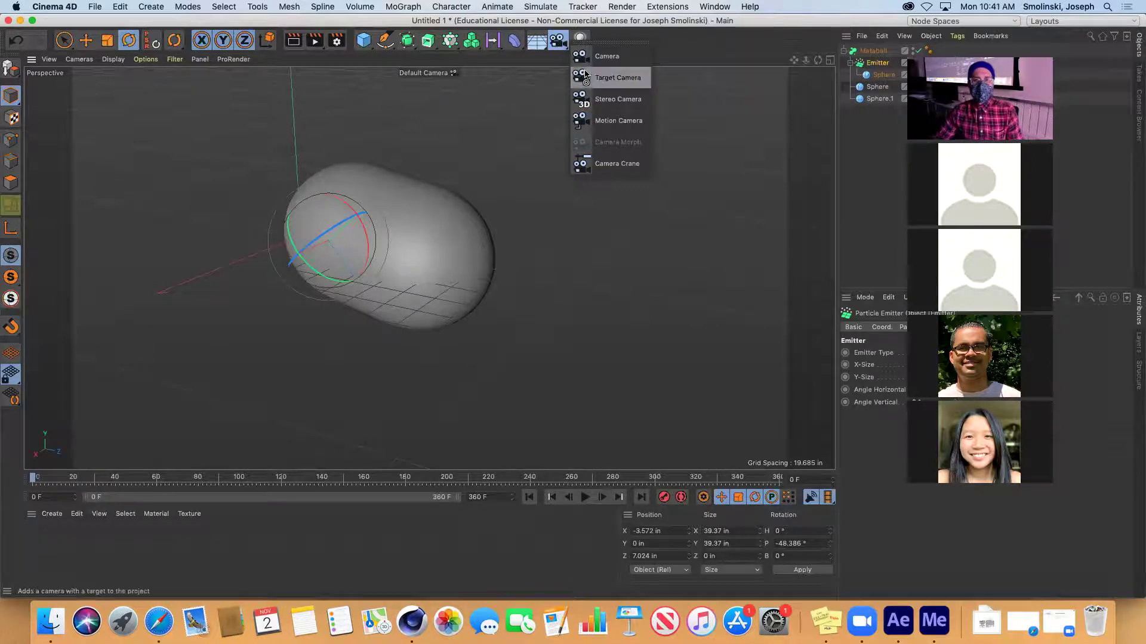
Step: Add a Target Camera with its Camera Target.1 null and make the viewport look through it
click(615, 79)
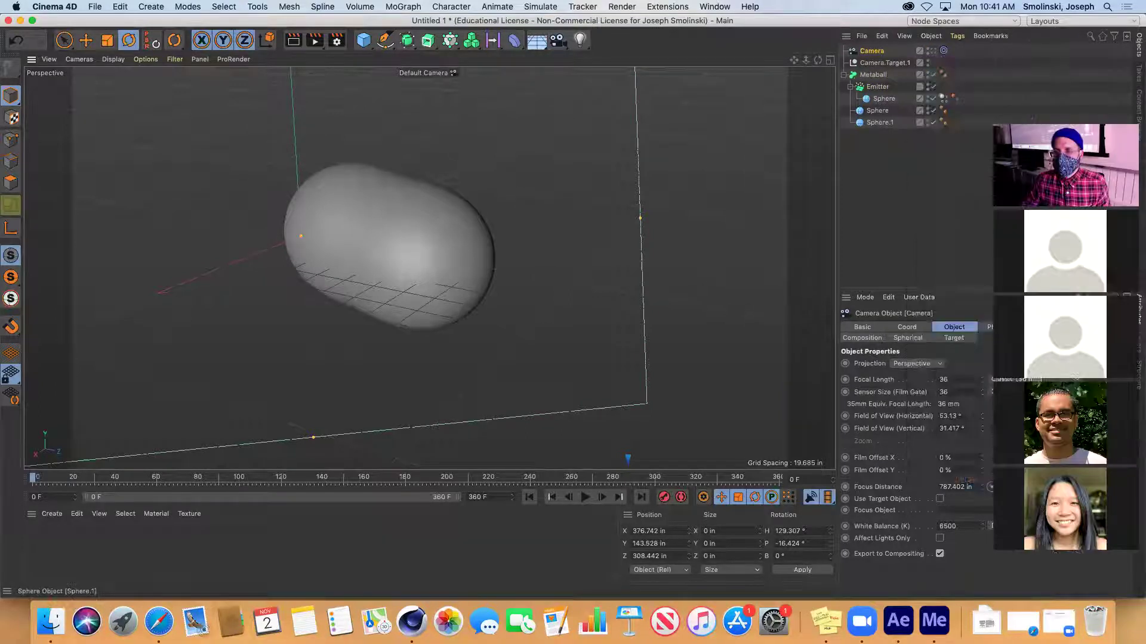
click(934, 51)
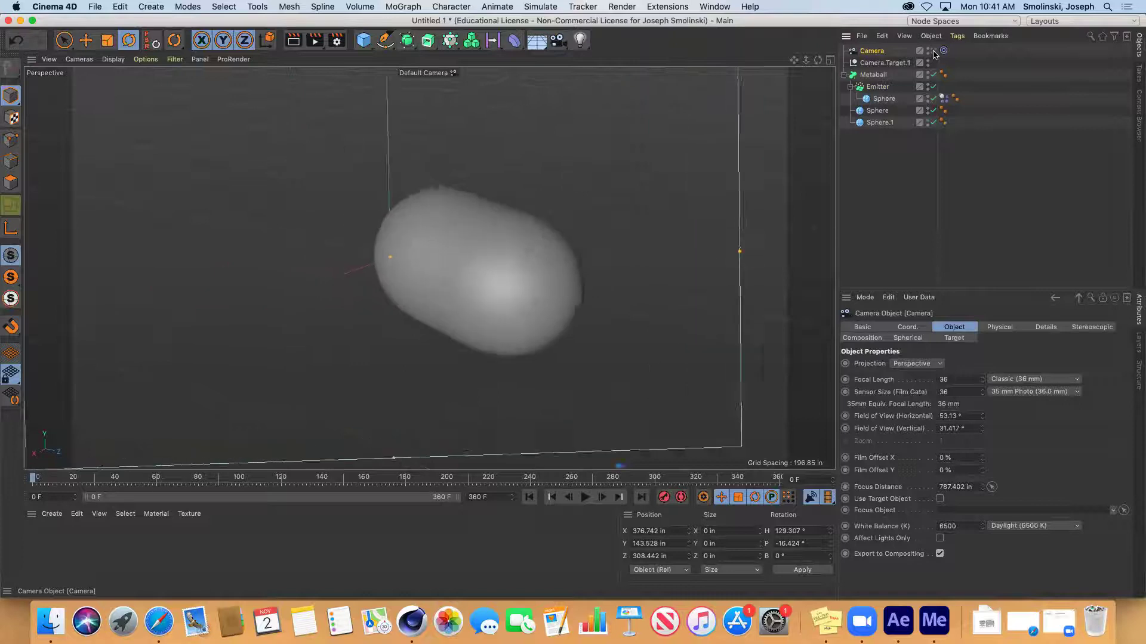
Step: Move Camera Target.1 along Z to 109.427 in, then zoom in on the metaball
click(882, 64)
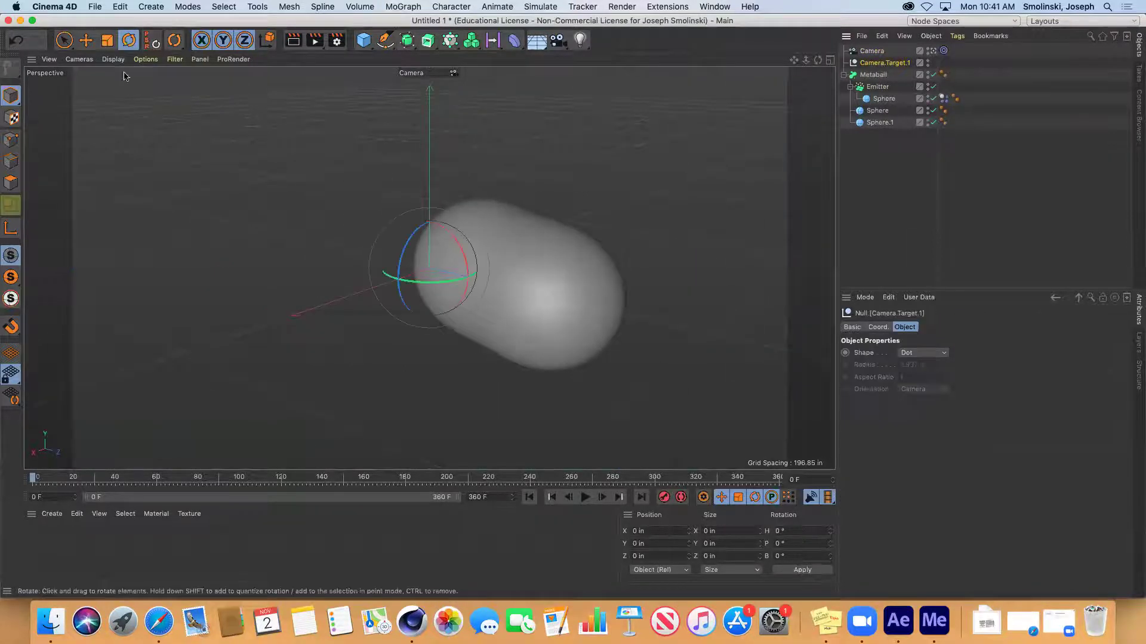
key(e)
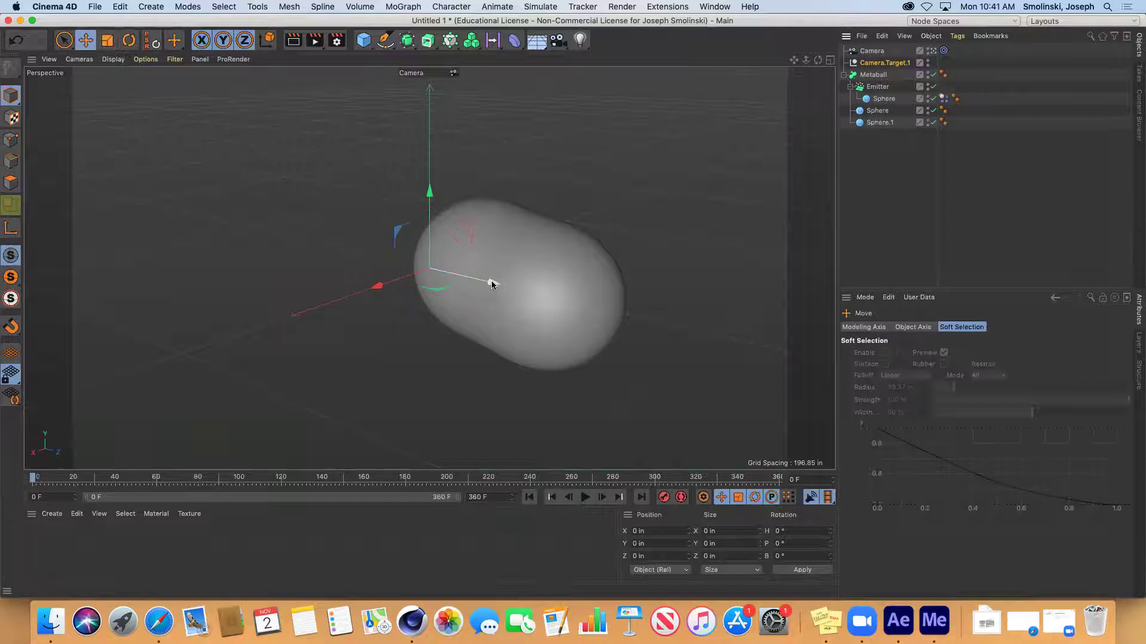
drag(491, 284, 637, 332)
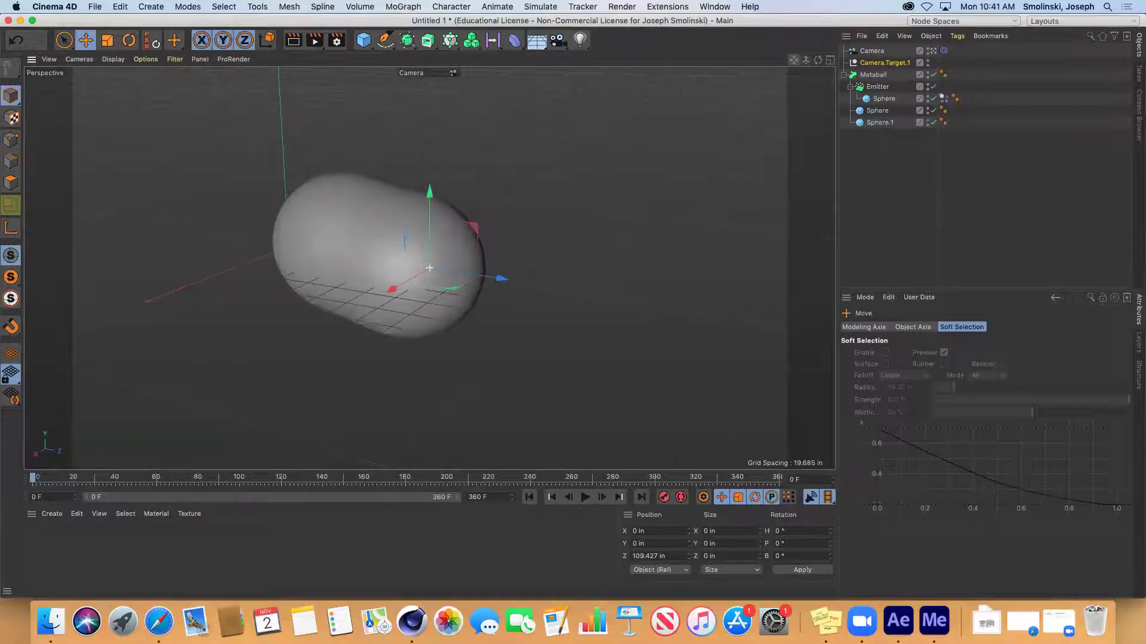
drag(806, 60, 807, 67)
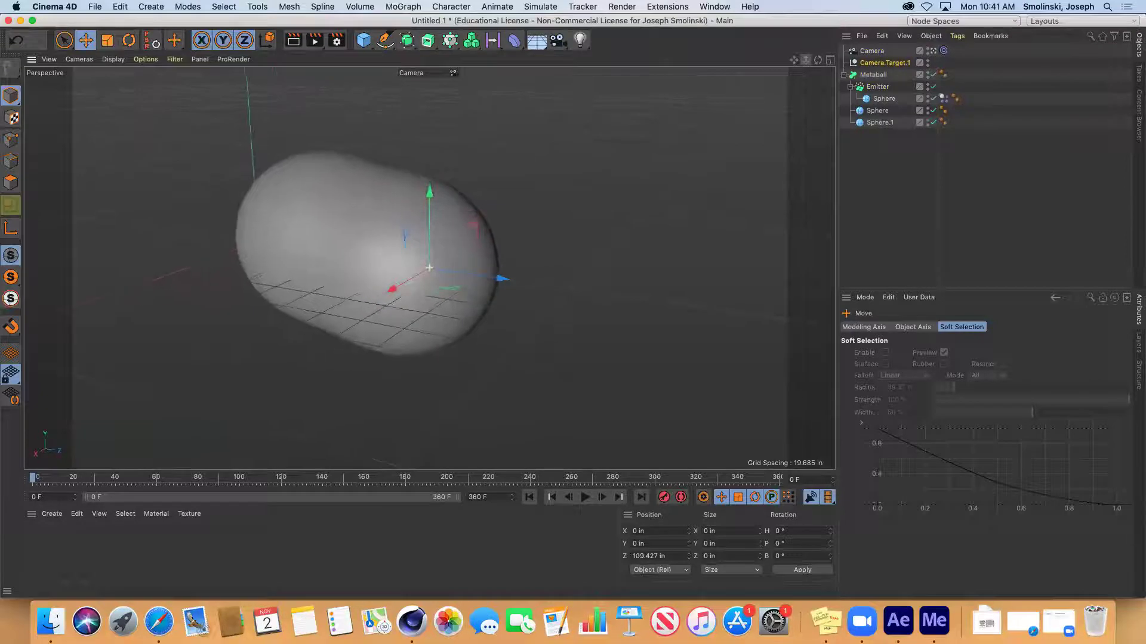
click(871, 52)
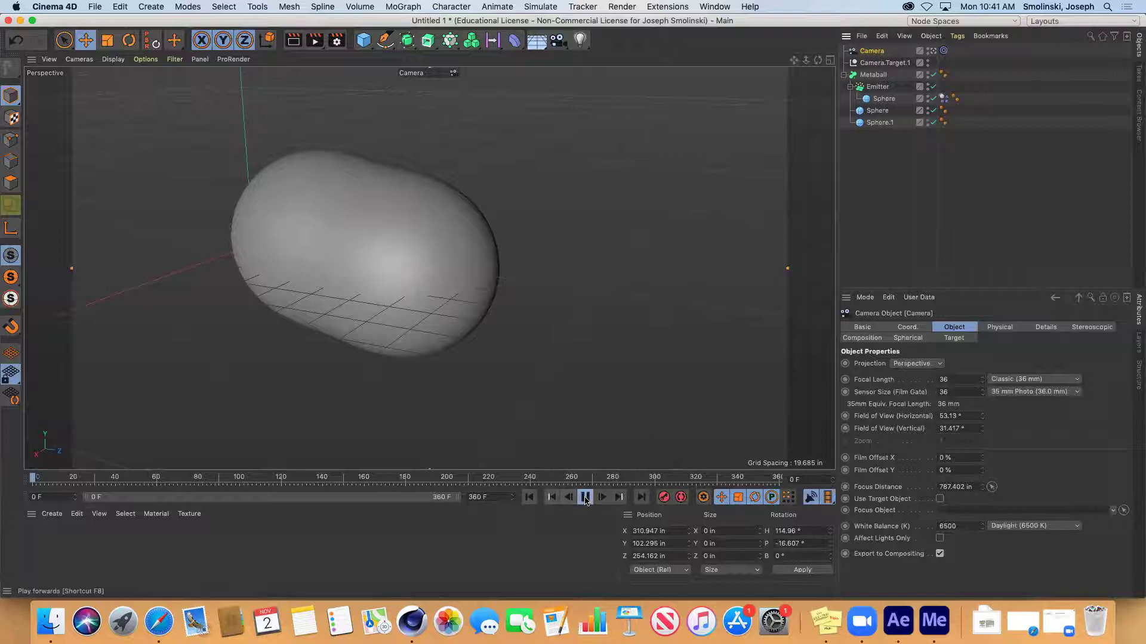
click(585, 498)
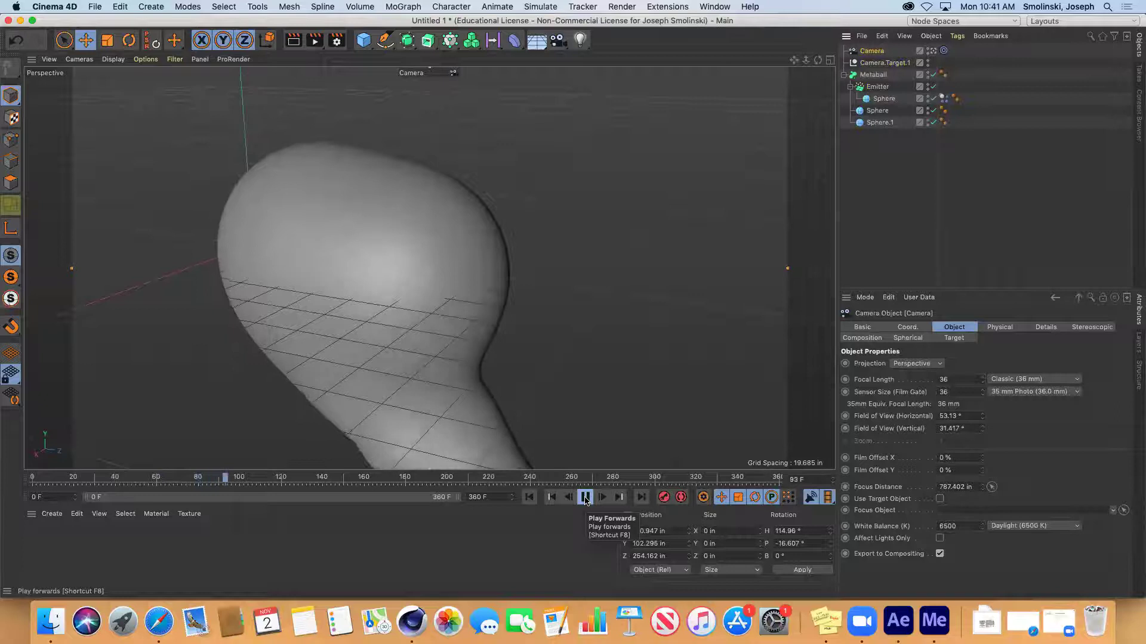
click(529, 497)
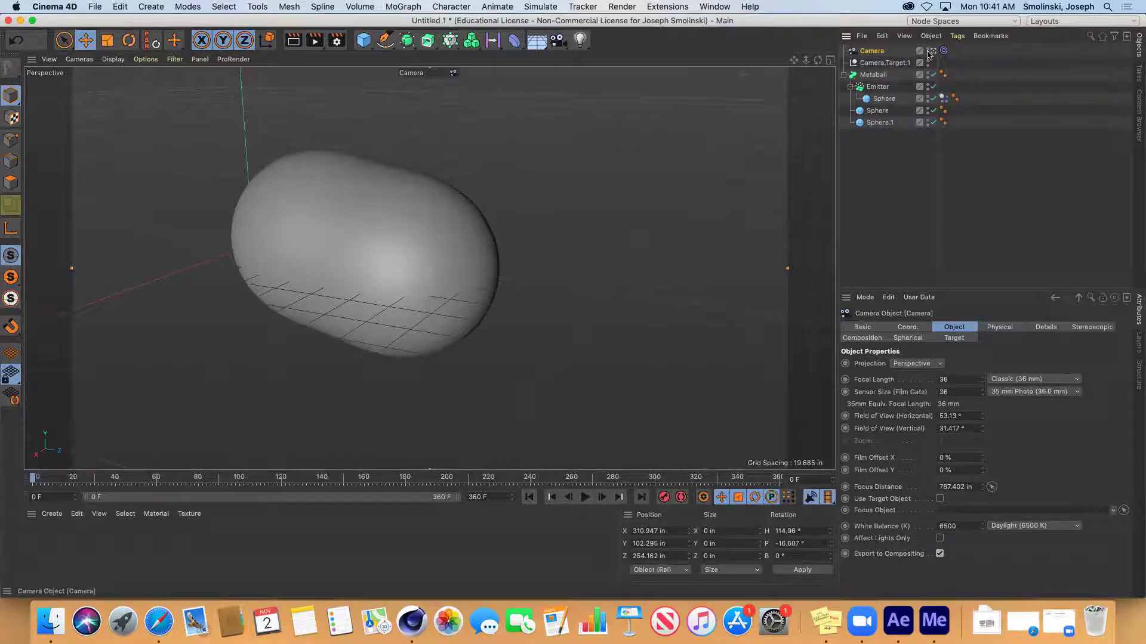
Step: At frame 119, lower Camera Target.1 to about Y -149.7 in, then rewind to frame 0
click(894, 63)
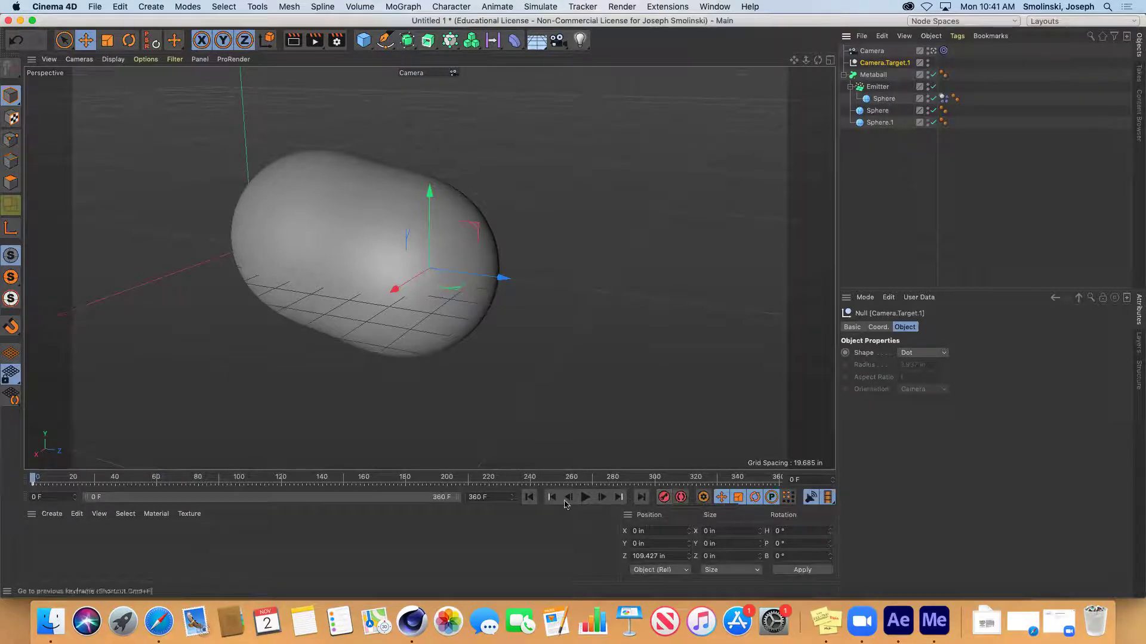
click(584, 498)
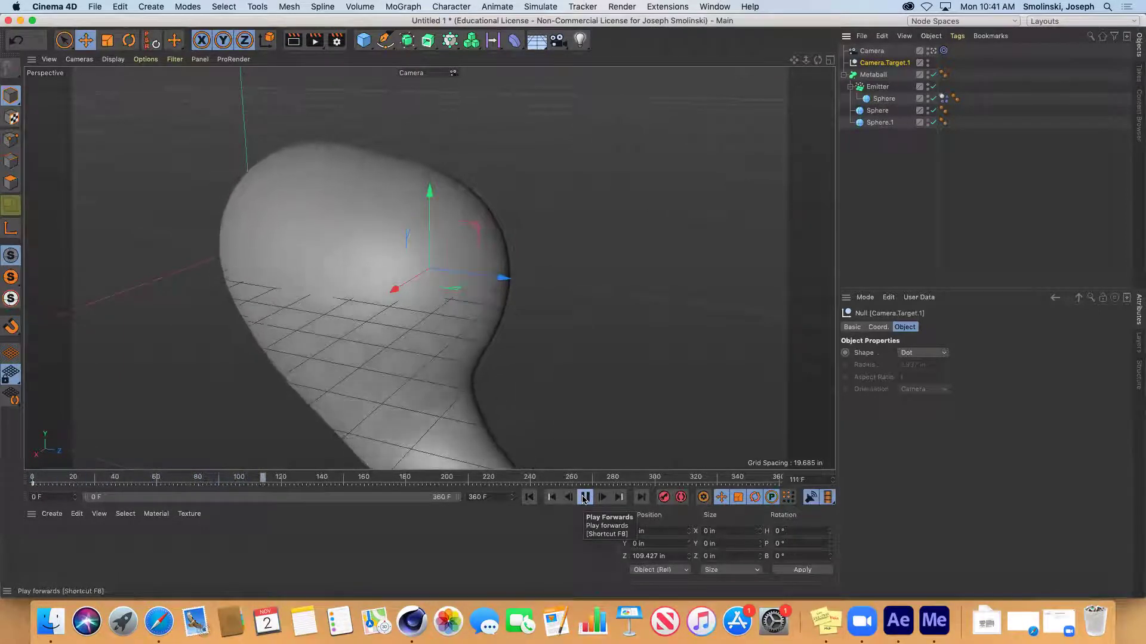
click(584, 498)
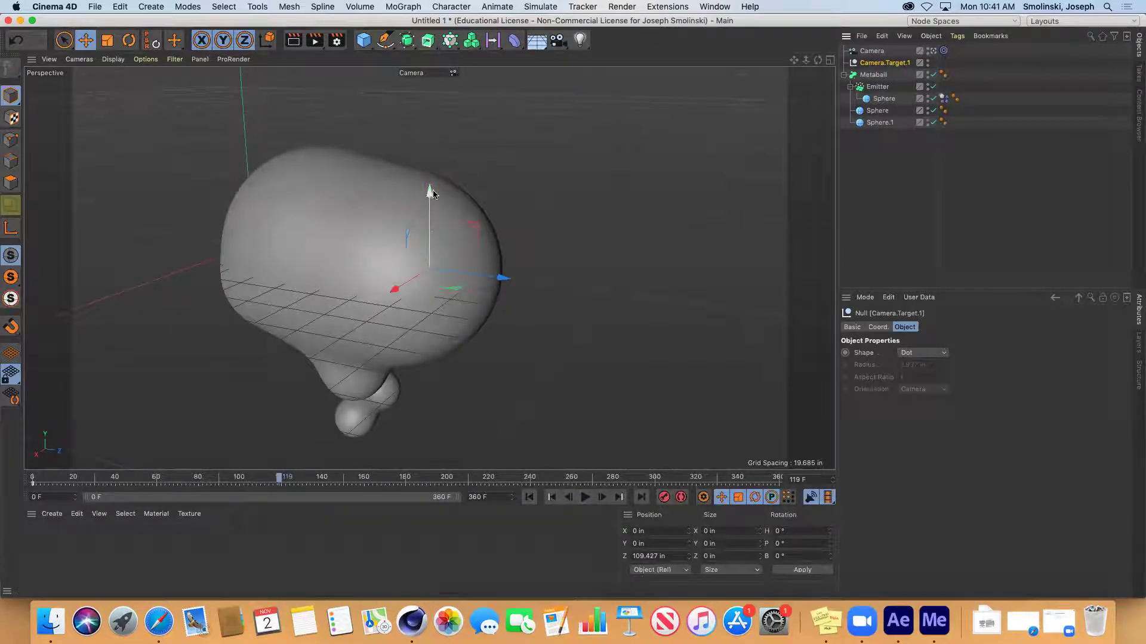
drag(429, 194, 412, 471)
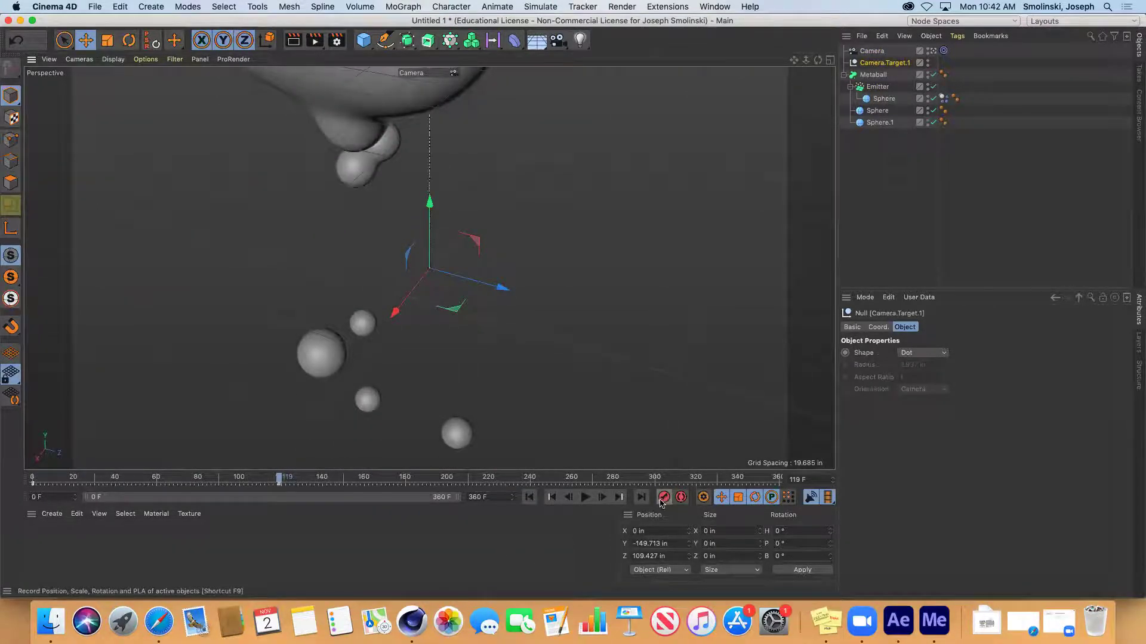
click(528, 497)
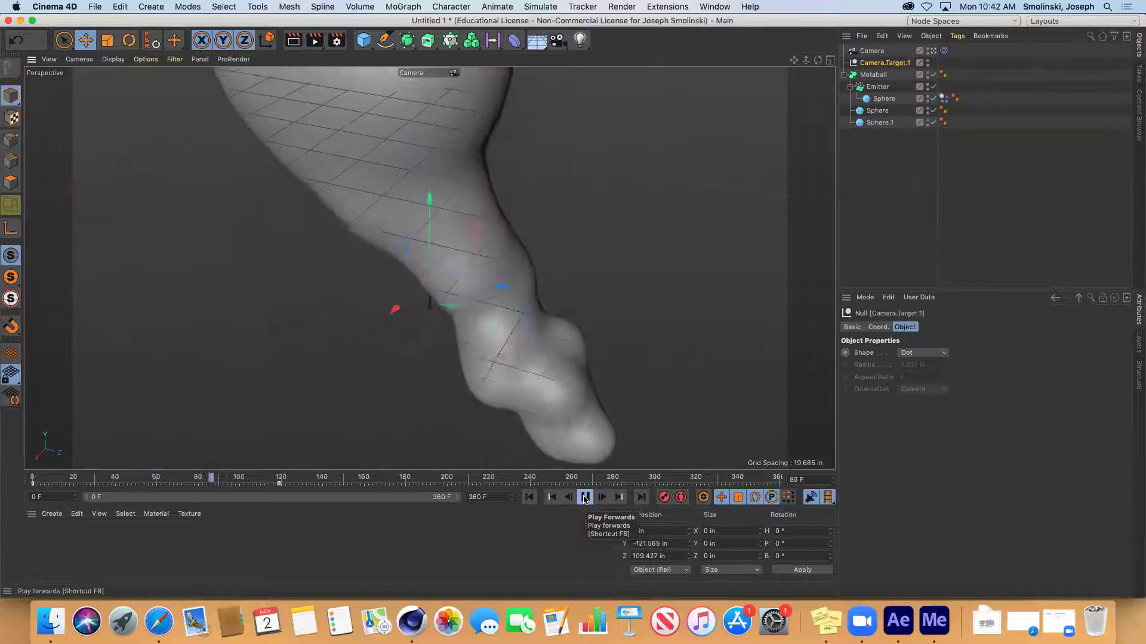
Step: Rewind to frame 0 and switch to the editor view, orbiting out to see the target camera
click(585, 497)
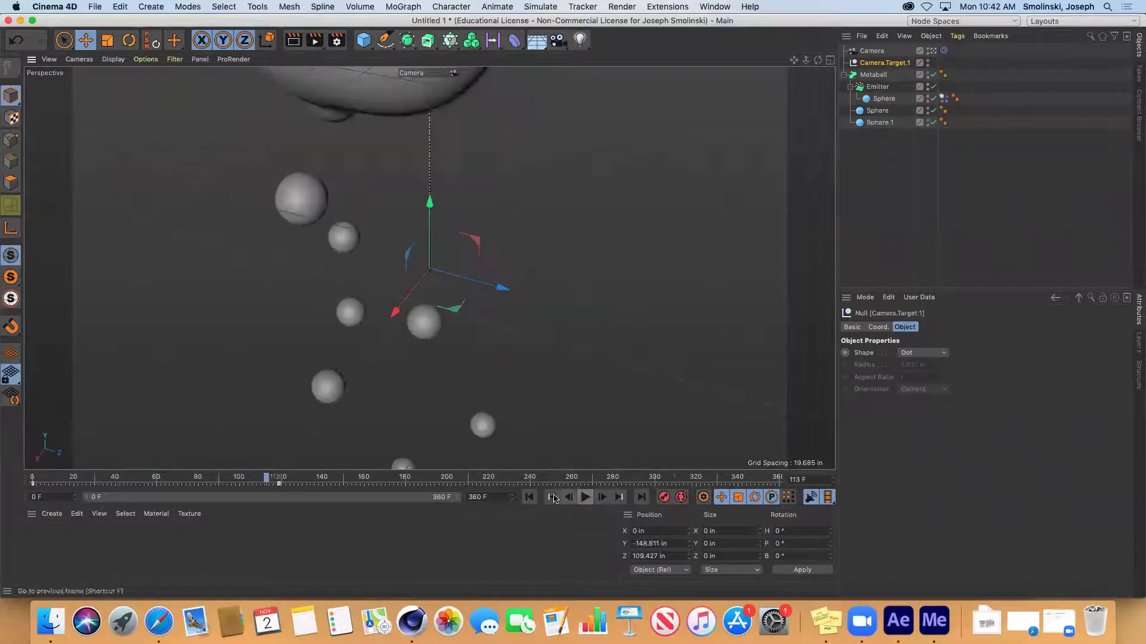
click(528, 500)
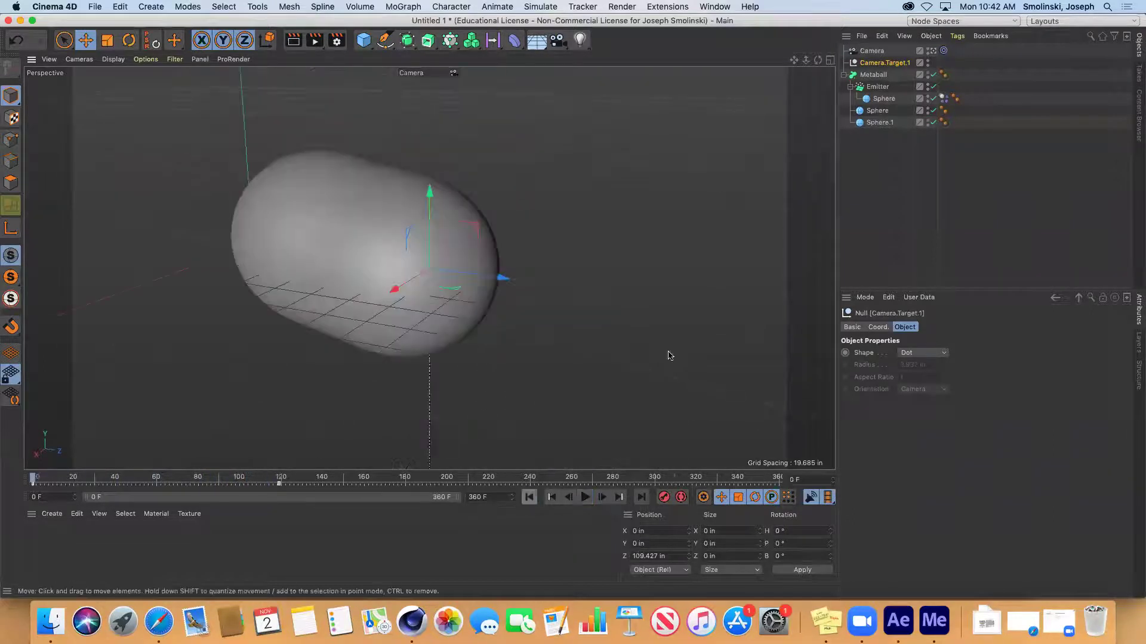
click(932, 52)
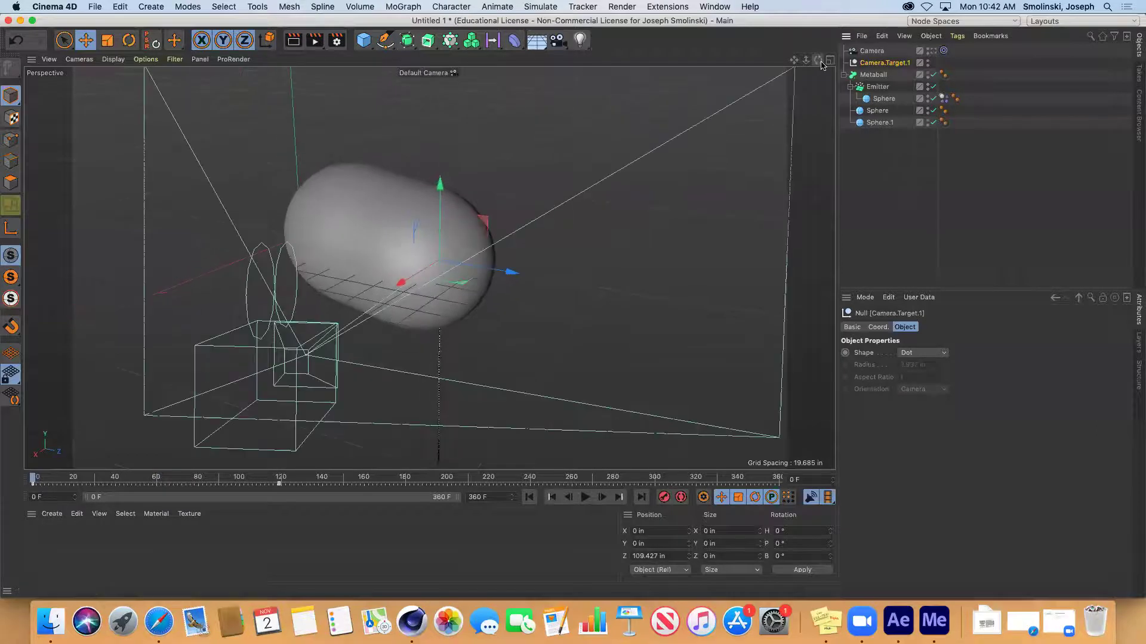
drag(817, 64, 617, 417)
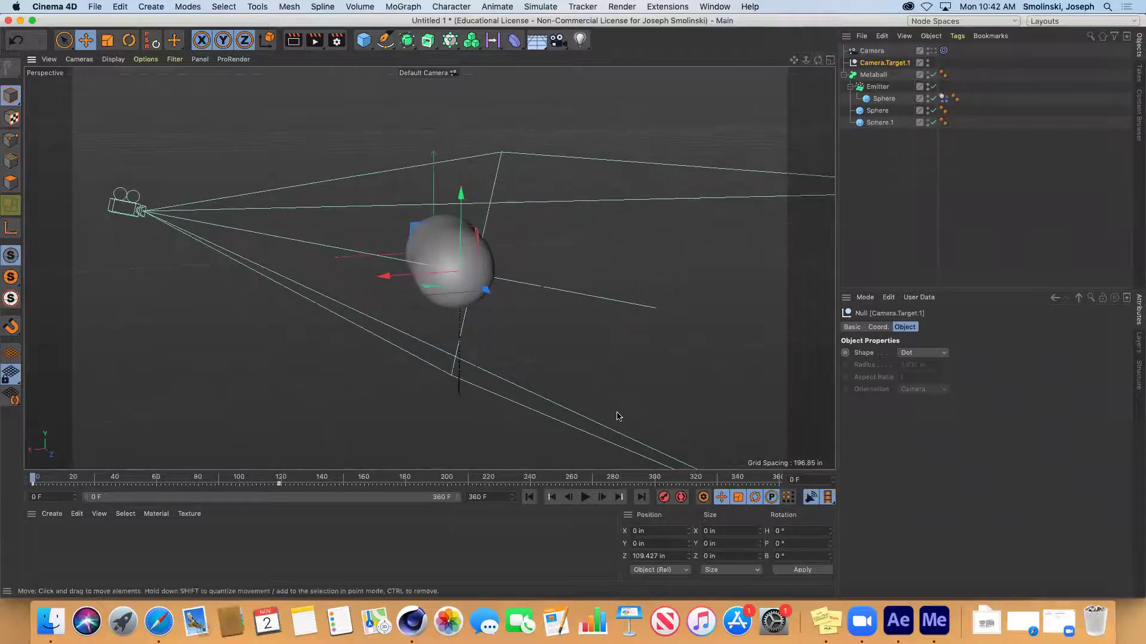
Step: Play the animation to watch the target sink with the drips, then rewind to frame 0
click(585, 497)
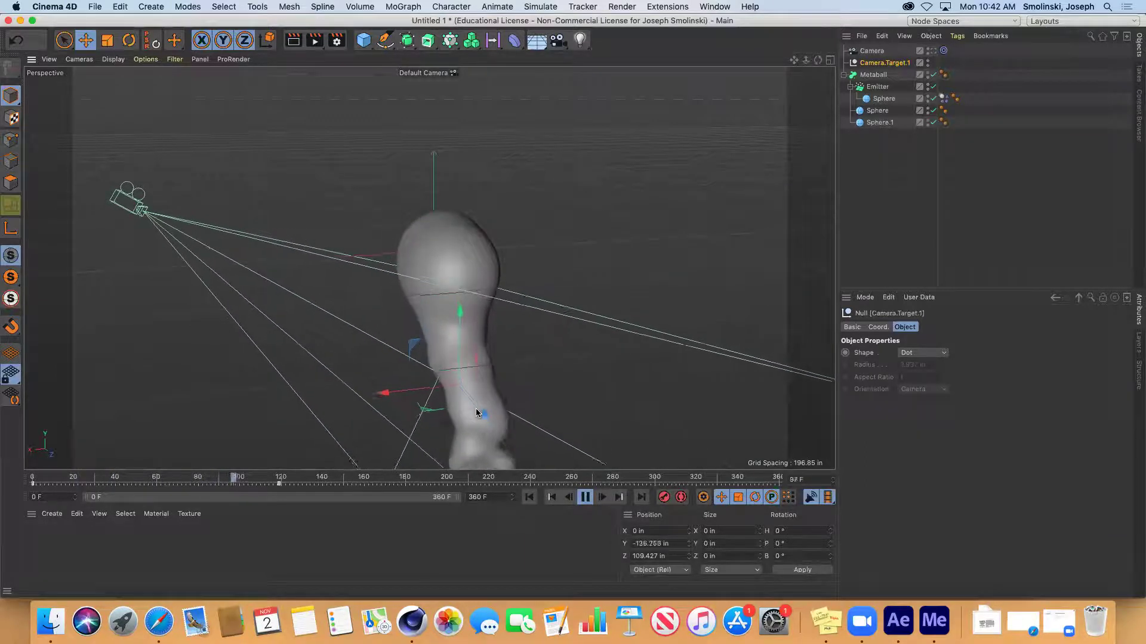
click(585, 498)
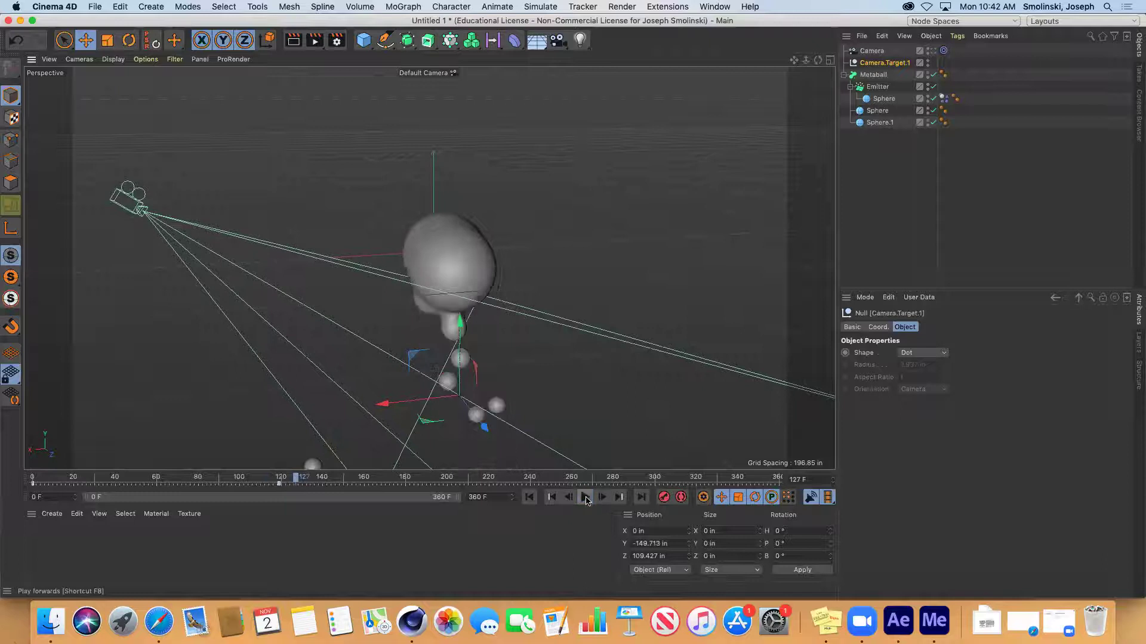
click(528, 497)
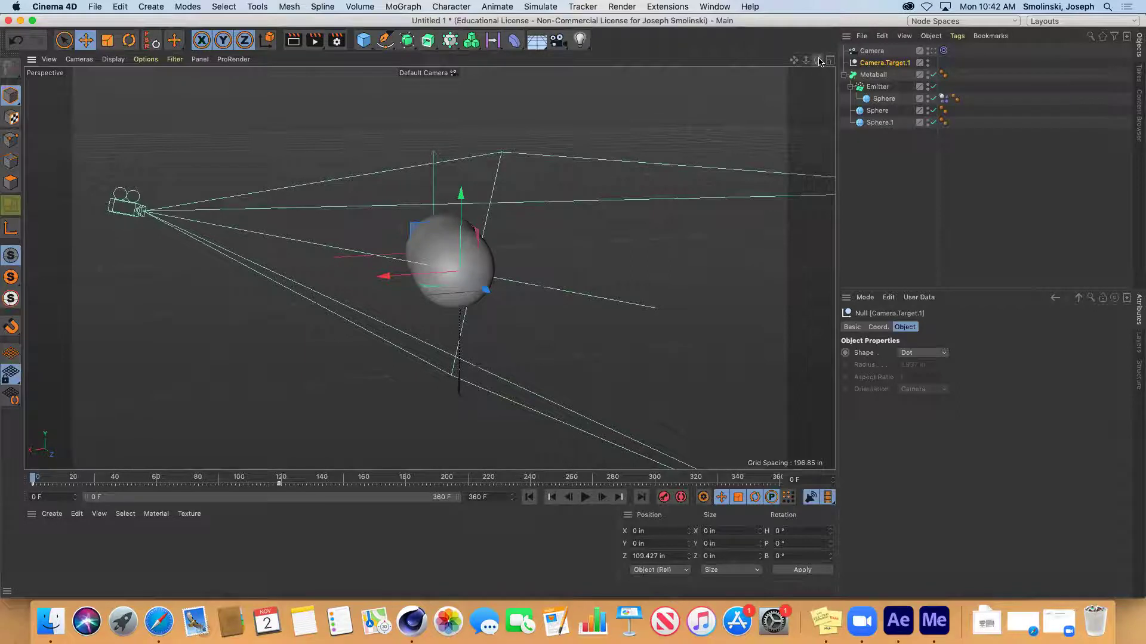
Step: Toggle the camera view off, orbit around the metaball, and preview the animation to frame 74
click(932, 51)
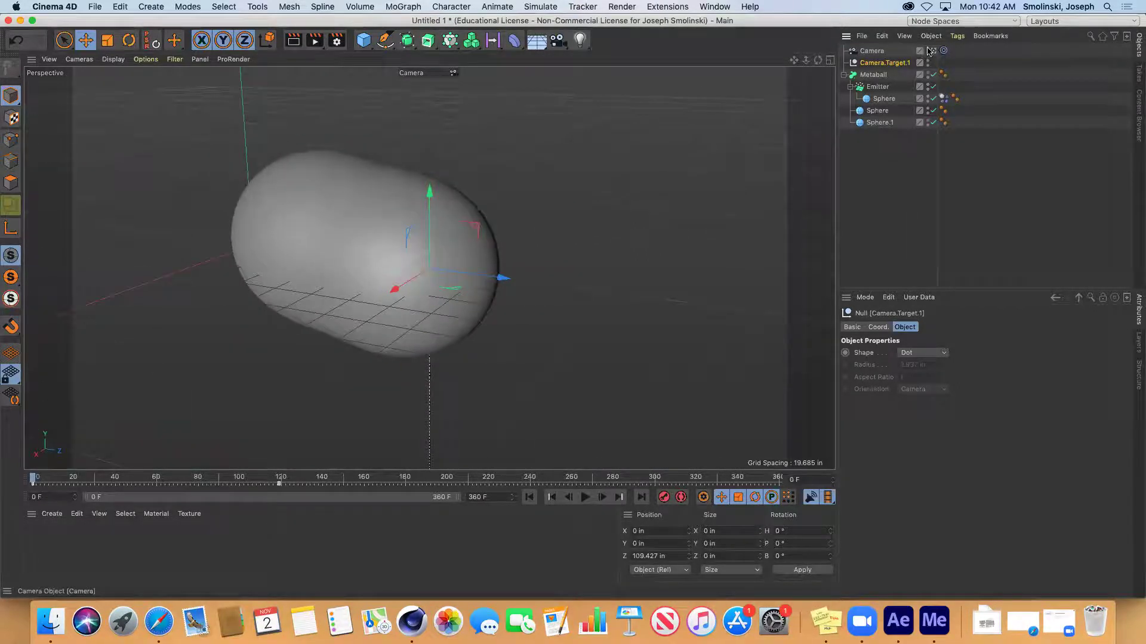
click(933, 52)
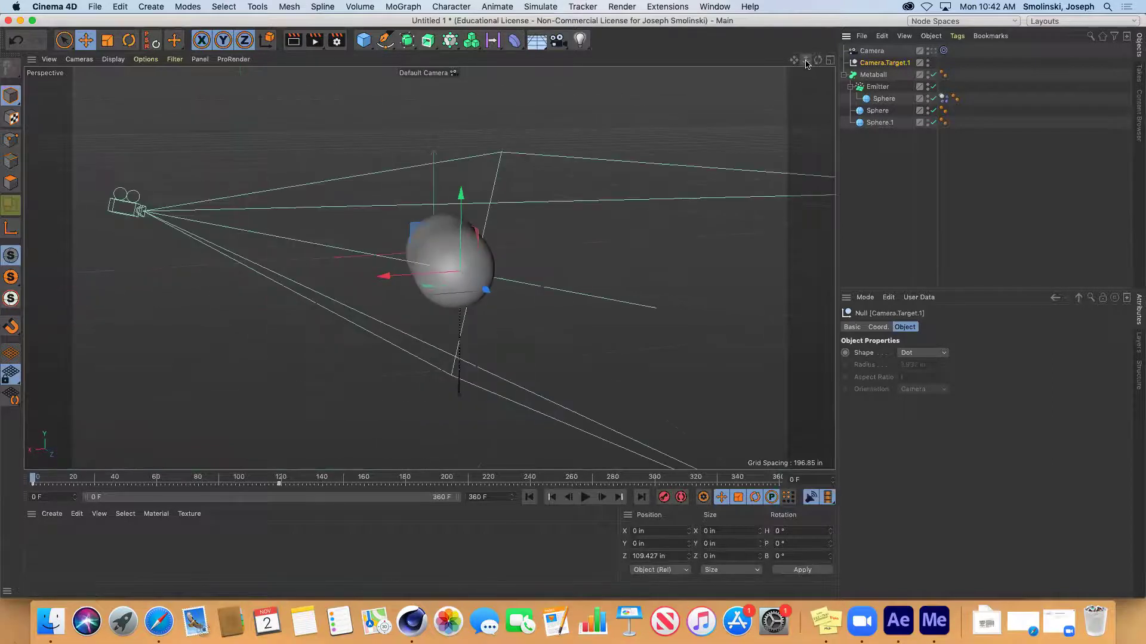
drag(806, 61, 865, 66)
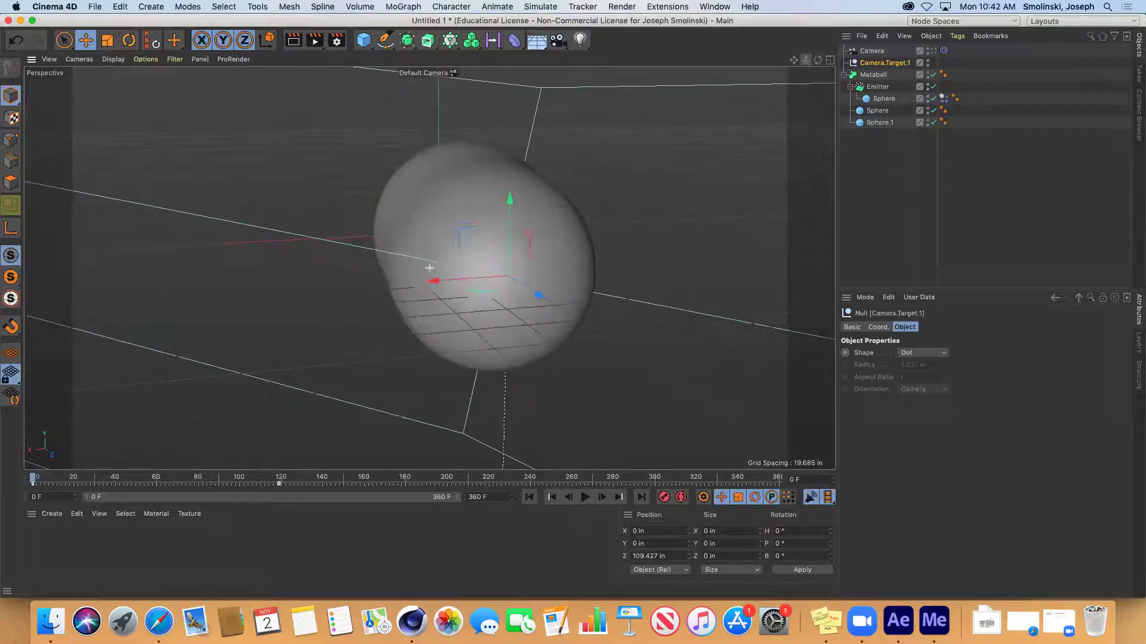
drag(794, 60, 704, 299)
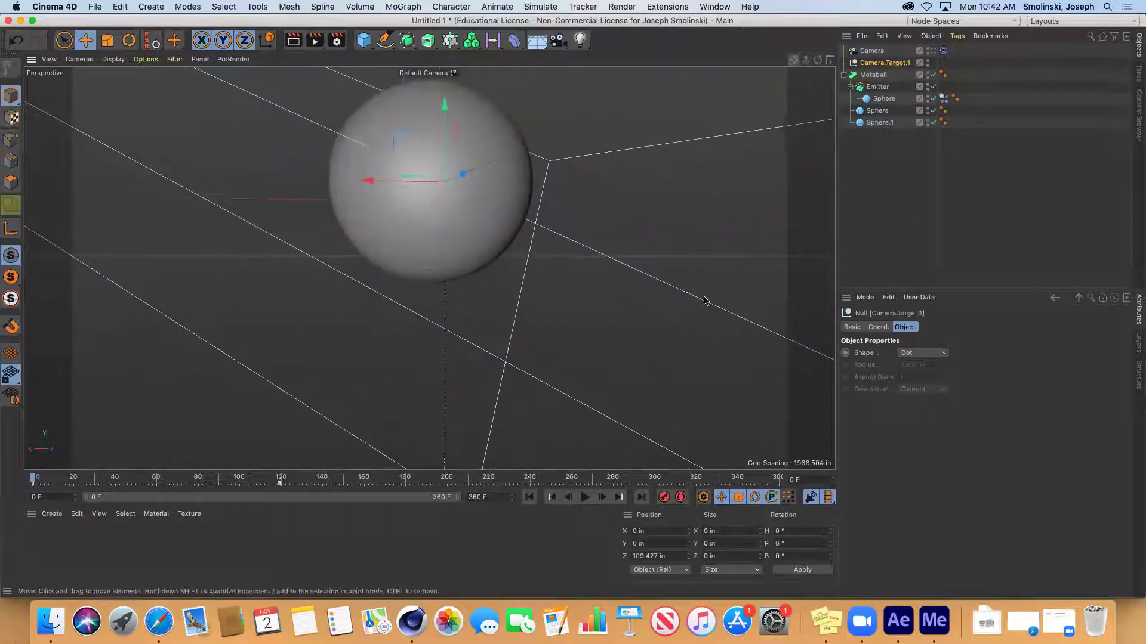
click(584, 498)
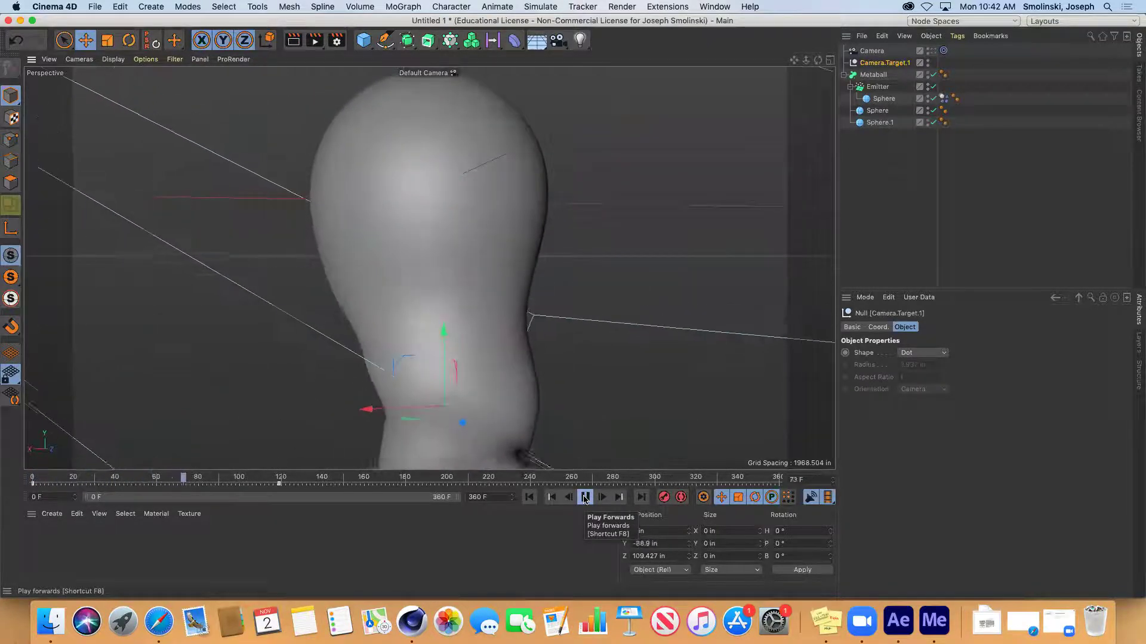
click(584, 498)
click(529, 497)
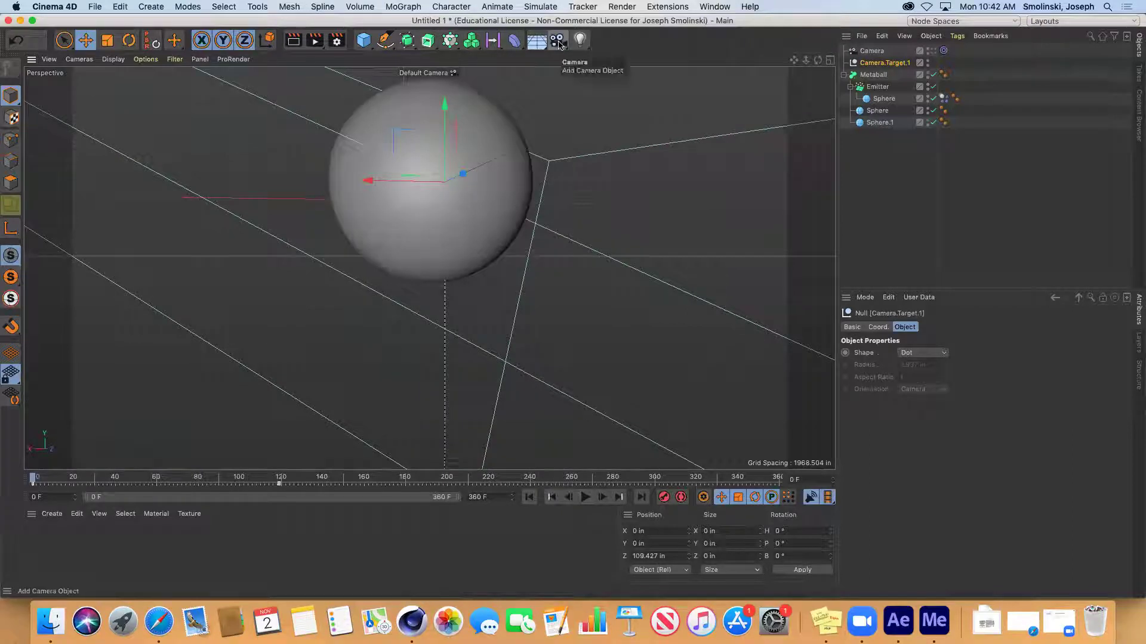
Step: Add a plain camera, then delete it and reselect the original Camera
click(558, 41)
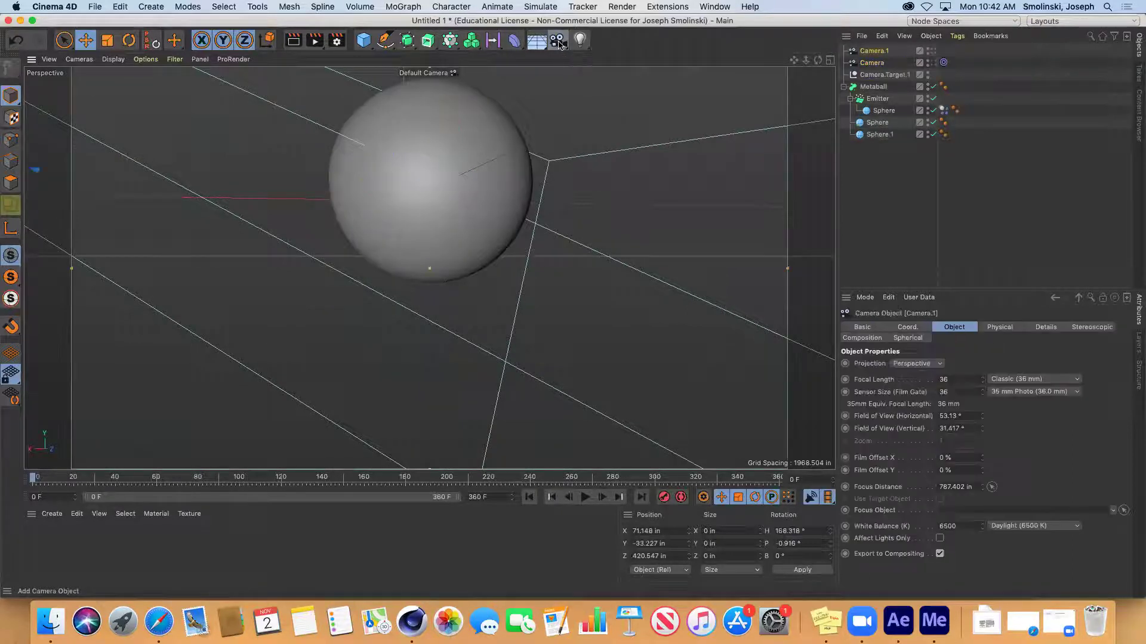
click(933, 52)
drag(933, 52, 921, 66)
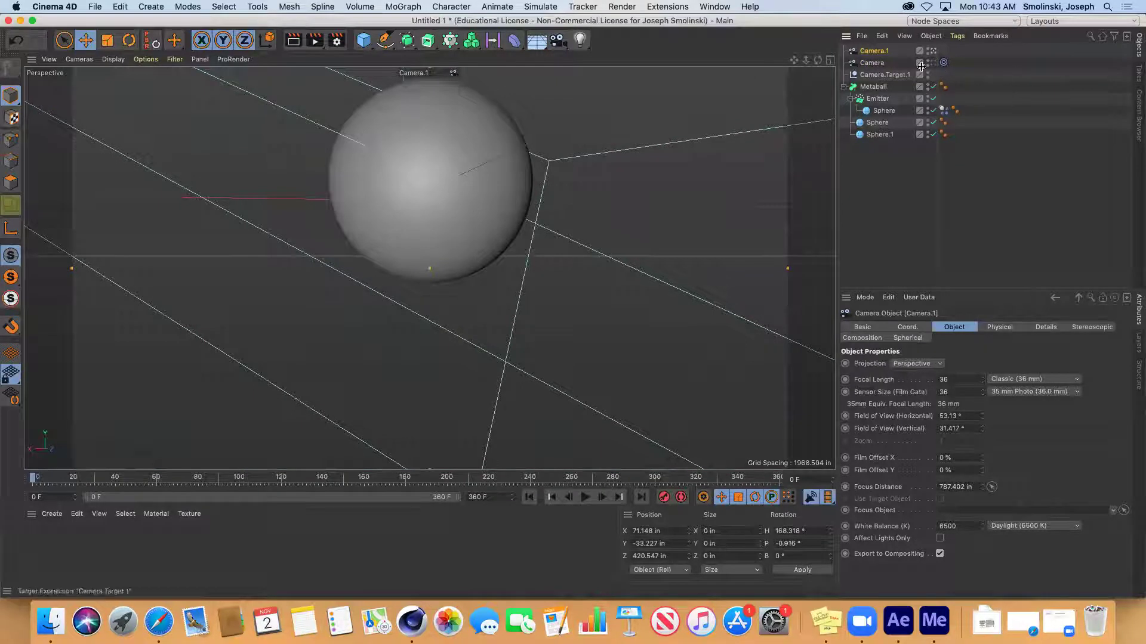
key(Delete)
click(872, 52)
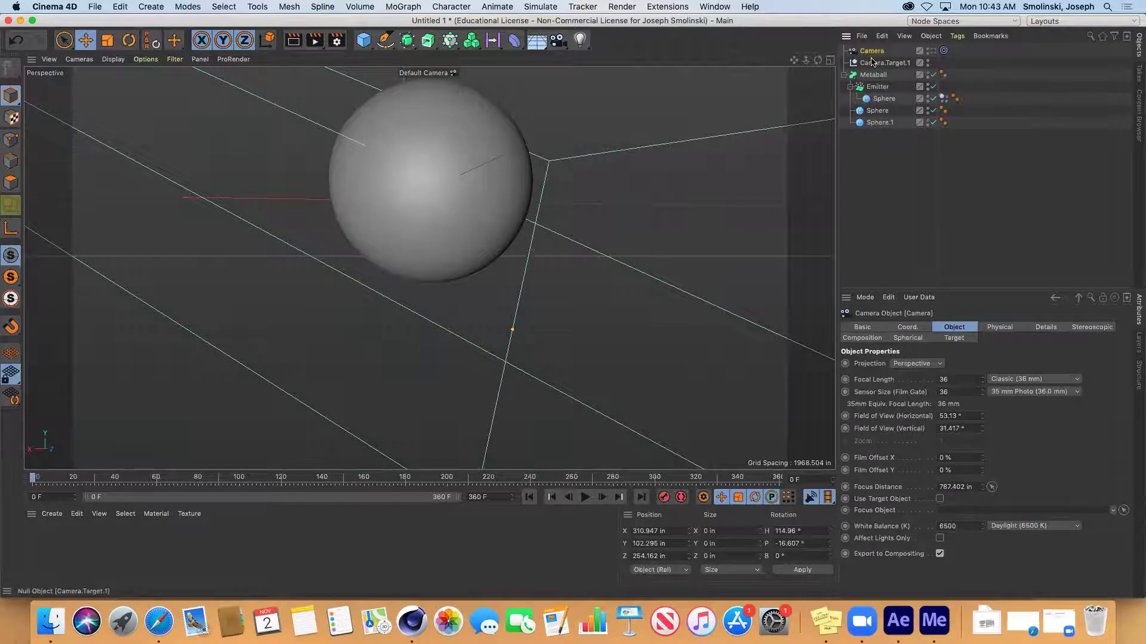
Step: Add a Target Camera, Camera.1, and select its Camera.Target.2 null and the camera
click(559, 45)
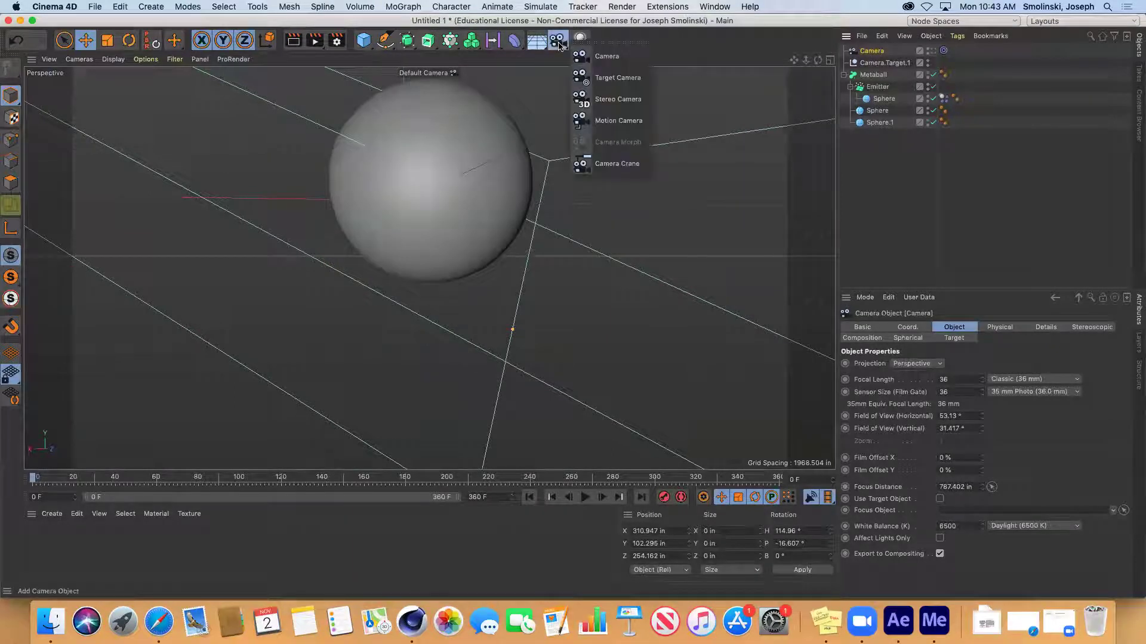
click(609, 78)
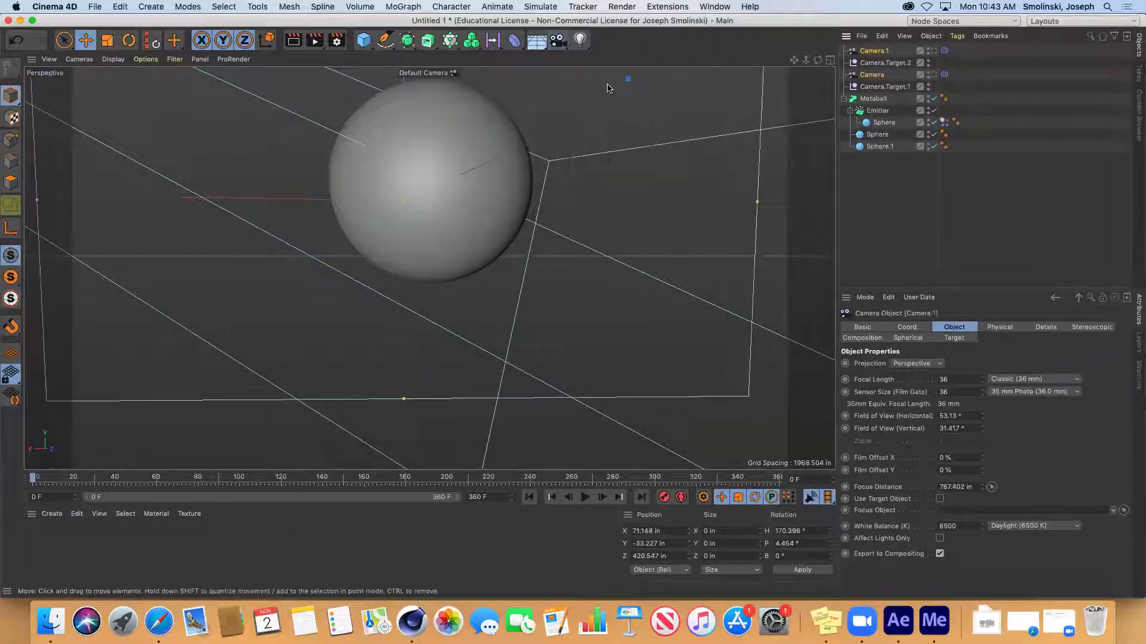
click(886, 63)
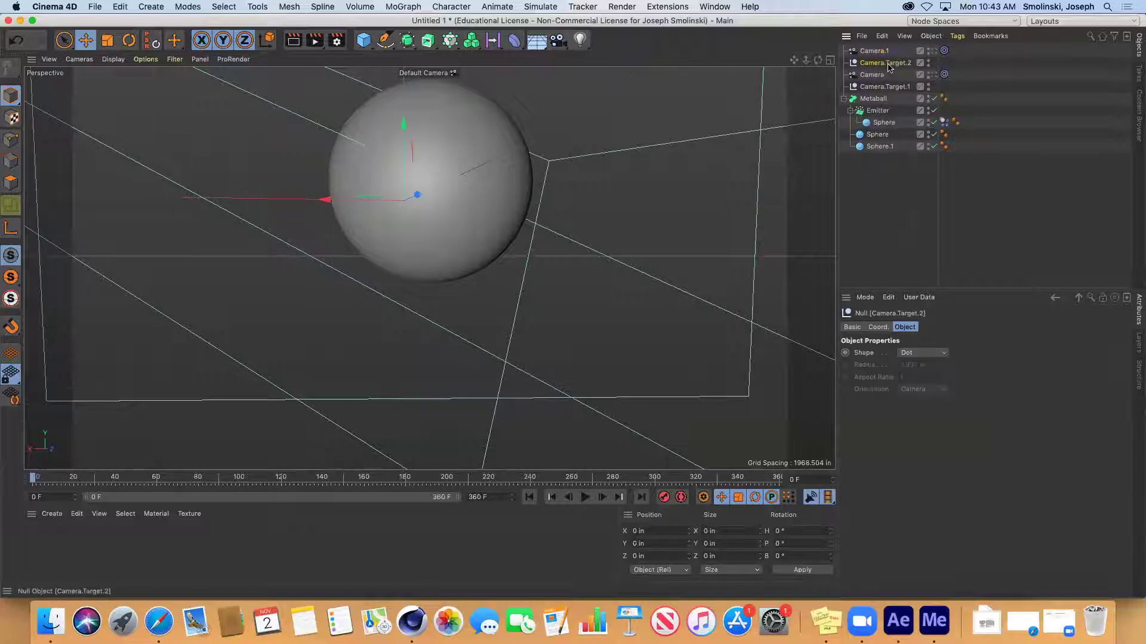
click(875, 51)
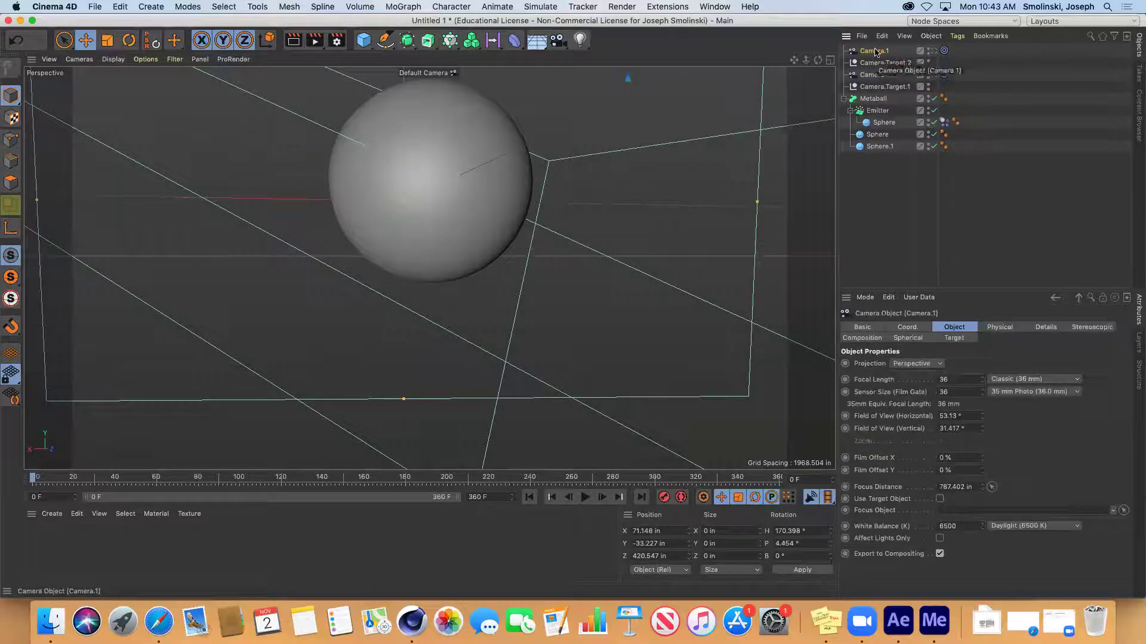
Step: Look through Camera.1 and lower Camera.Target.2 to about X -20.854 in, Y -64.708 in
click(932, 52)
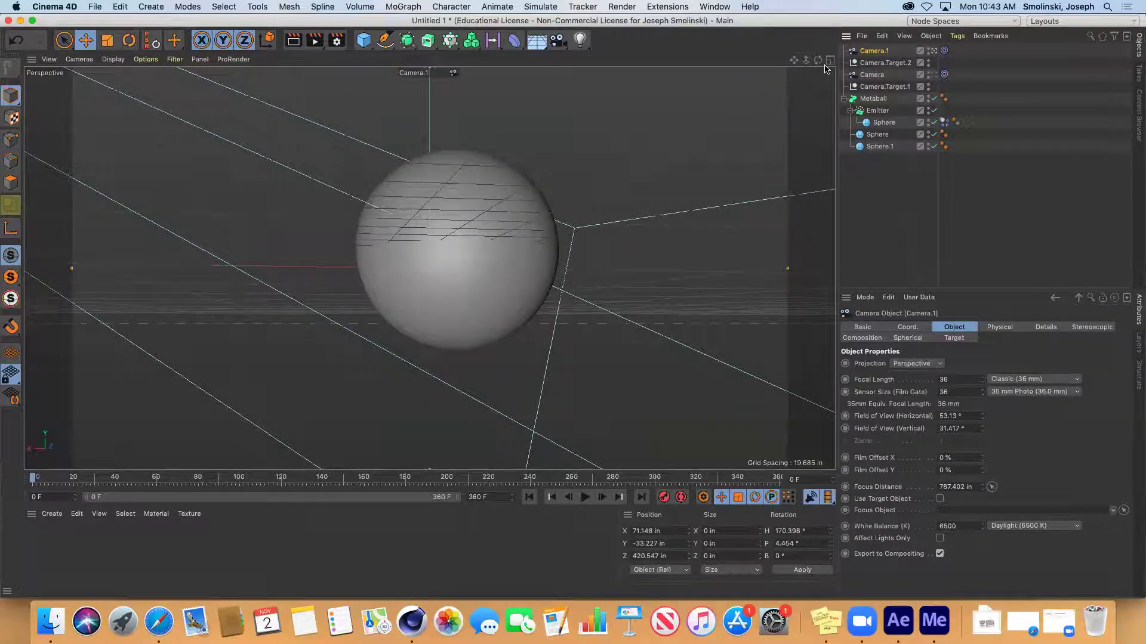
click(878, 63)
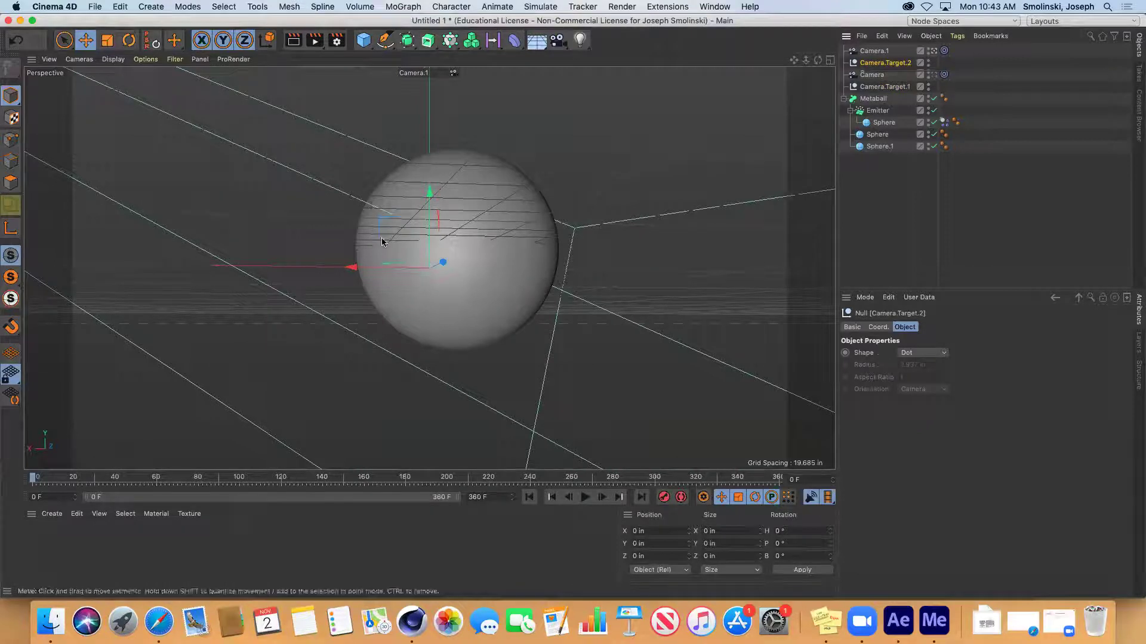
drag(382, 242, 427, 280)
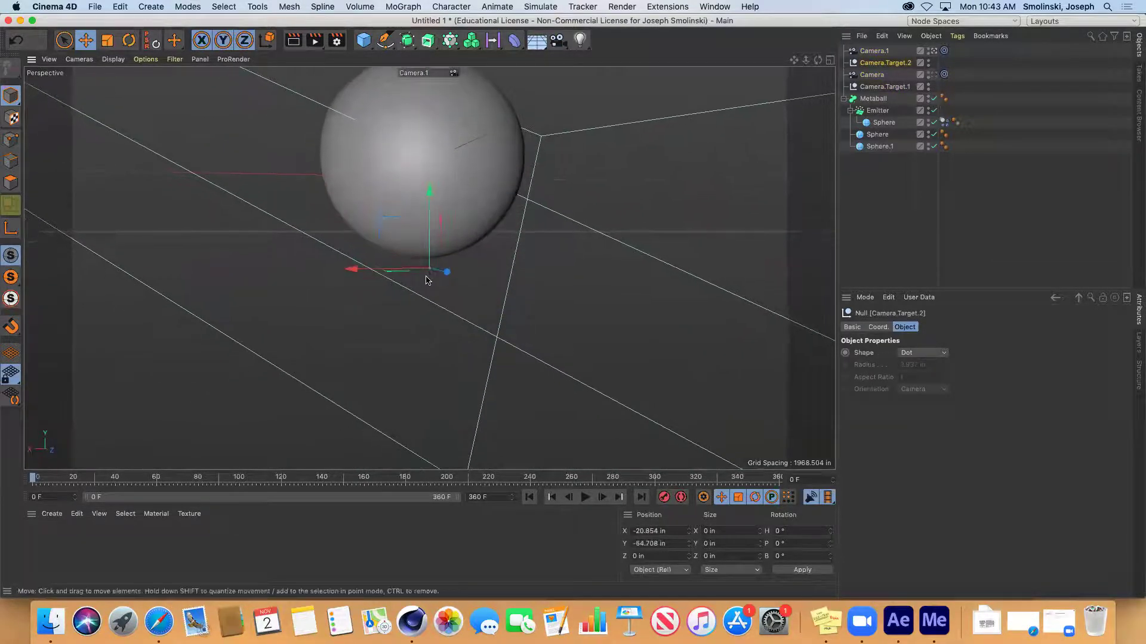
click(873, 51)
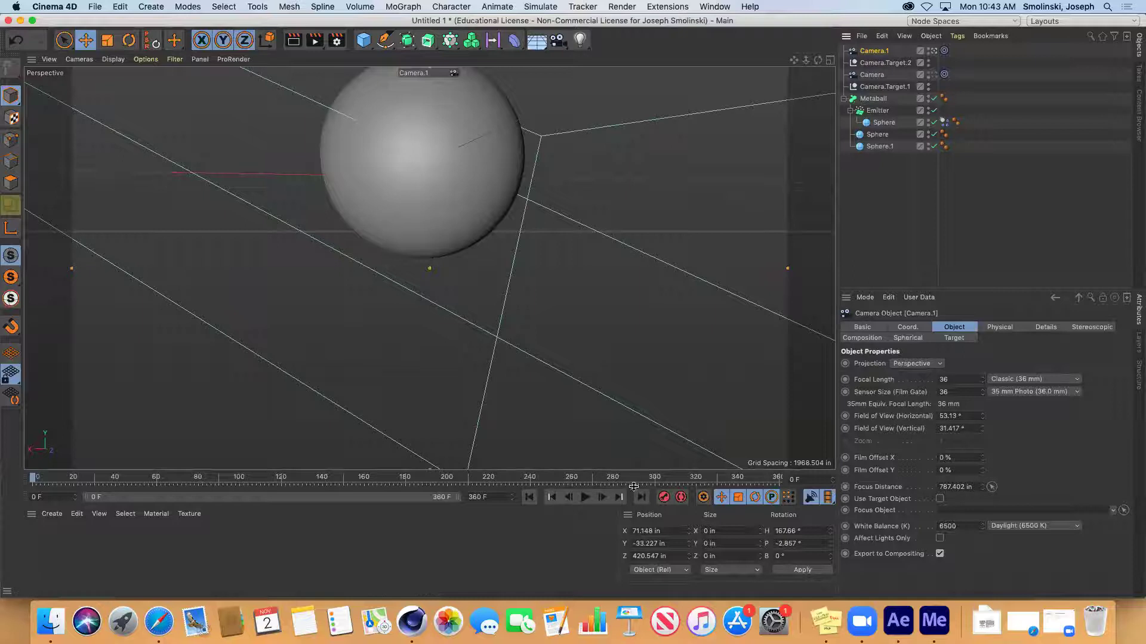
Step: In a four-view layout, slide Camera.1 left to about X 29.712 in, Z 429.83 in
click(829, 60)
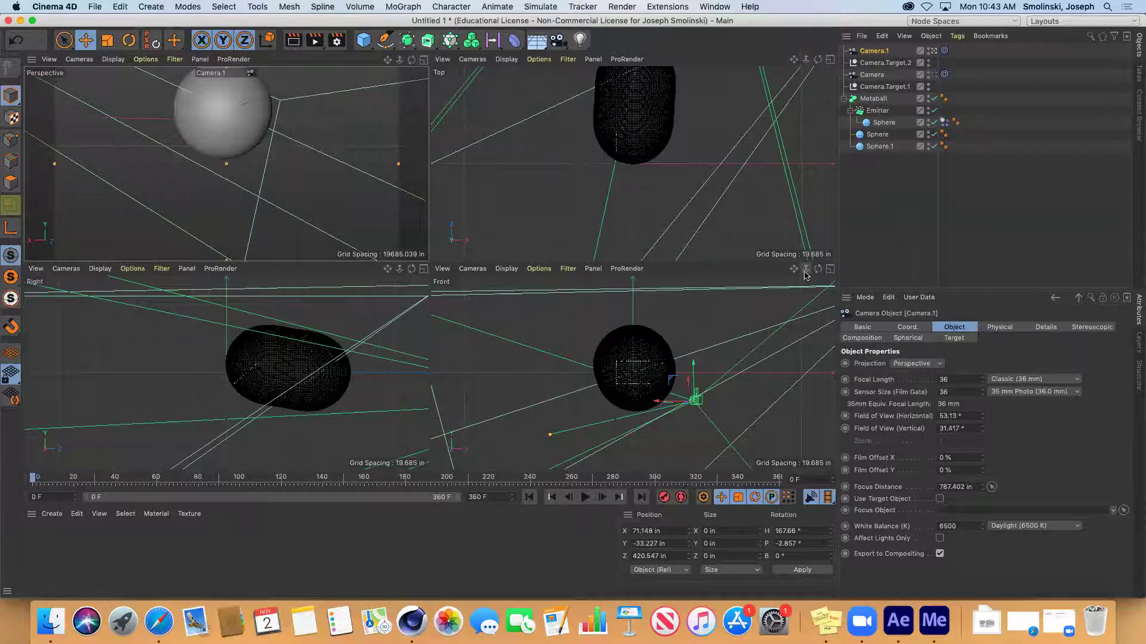
drag(806, 269, 772, 275)
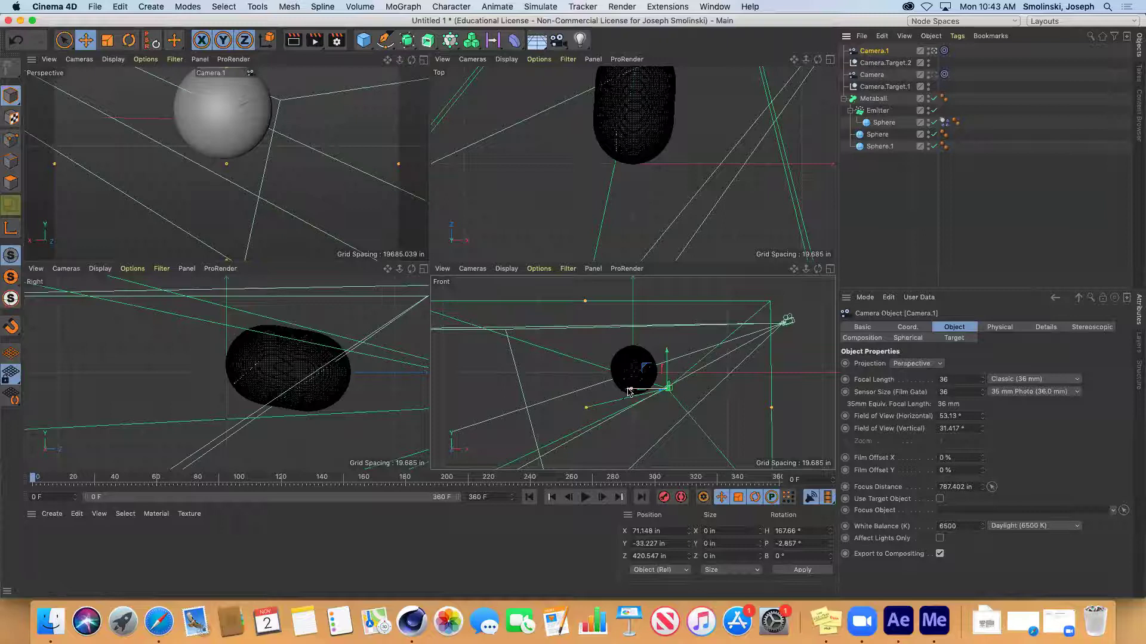
mouse_move(631, 392)
mouse_down()
mouse_move(483, 389)
mouse_move(608, 392)
mouse_up()
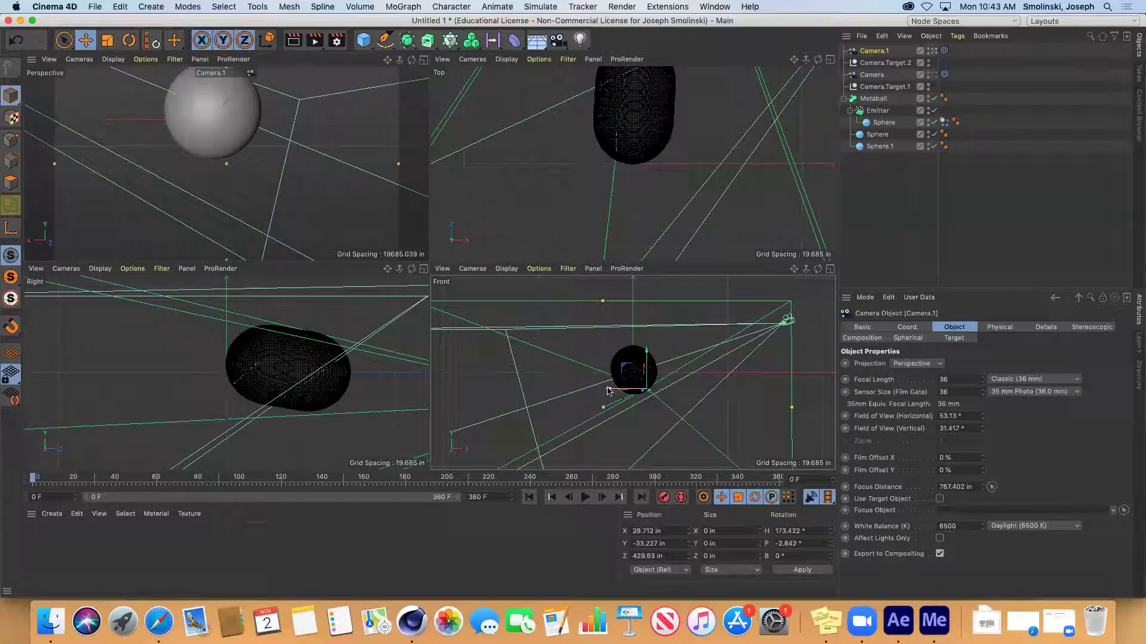
Step: Undo the move and animate Camera.1 from X 71.148 in at frame 0 to about X -252.797 in at frame 80
key(super+z)
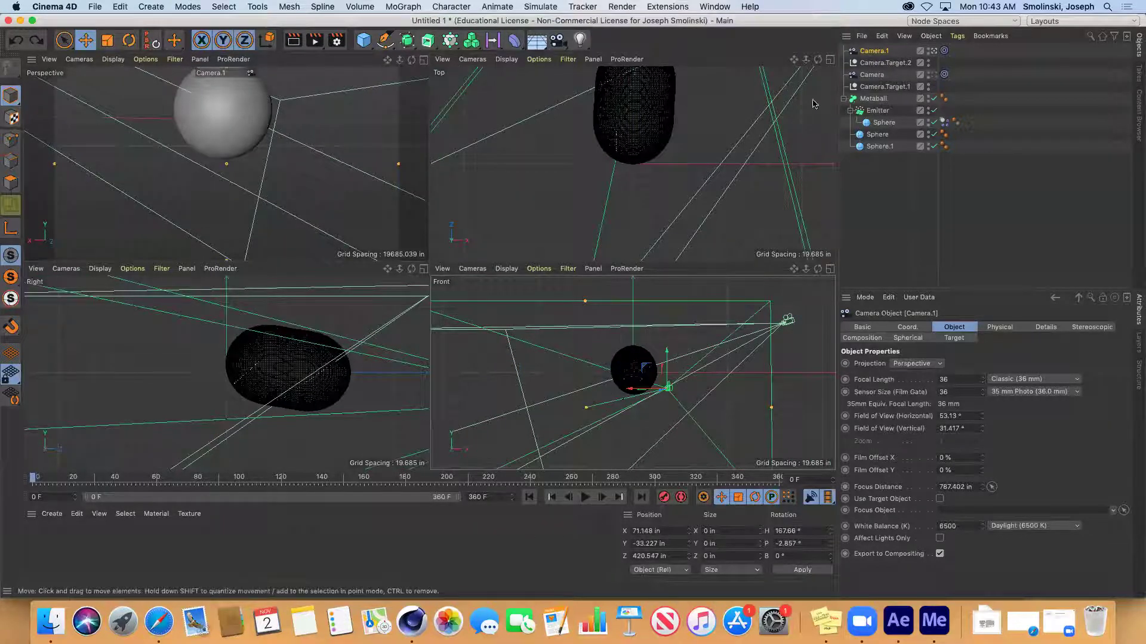
click(873, 53)
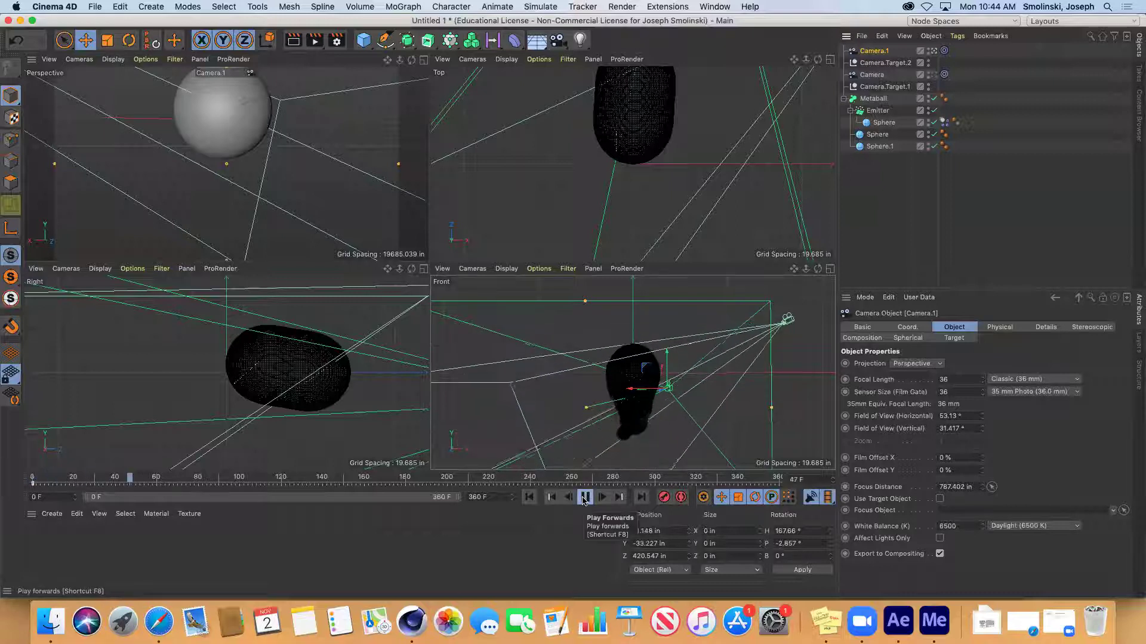
click(584, 497)
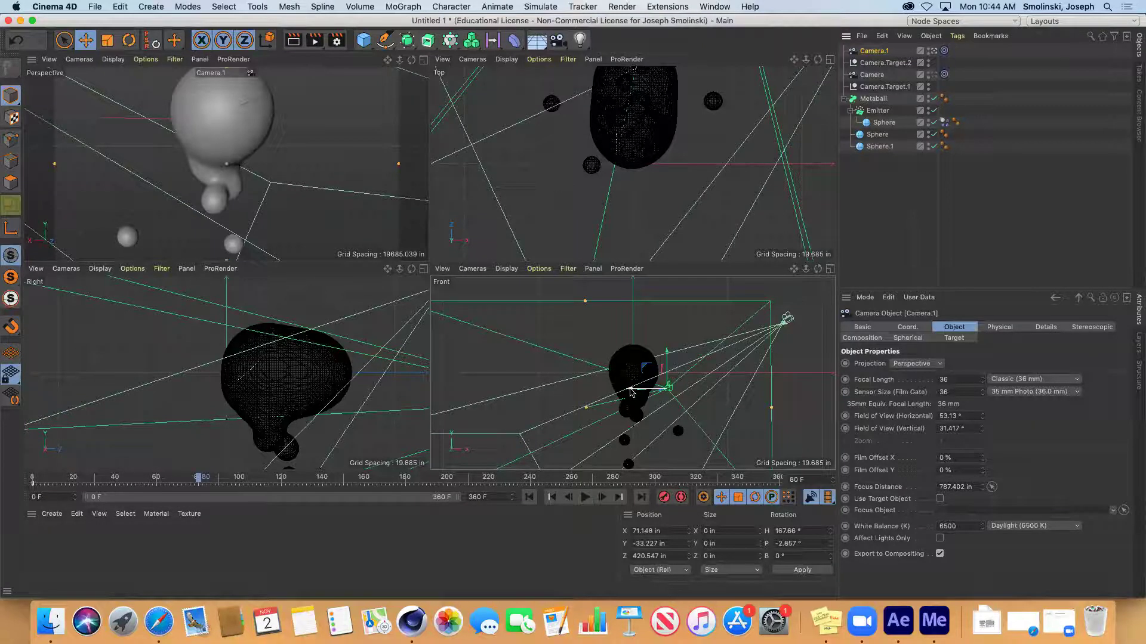
drag(632, 392, 474, 368)
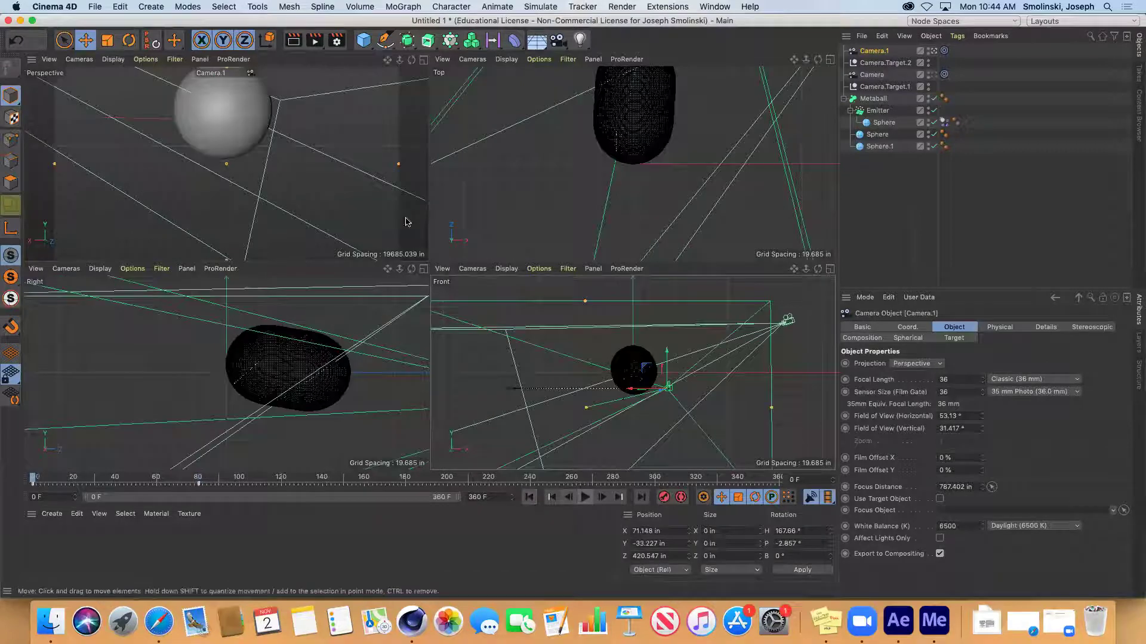
Step: Return to a single Perspective view, preview the animation, and rewind to the first frame
click(423, 60)
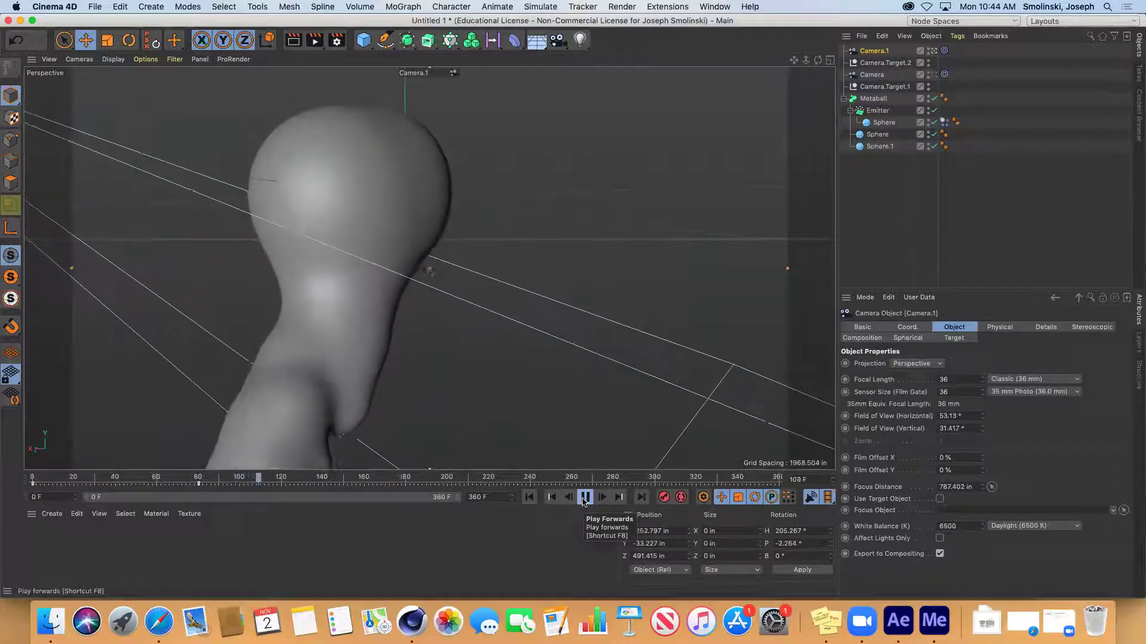
click(584, 498)
click(529, 503)
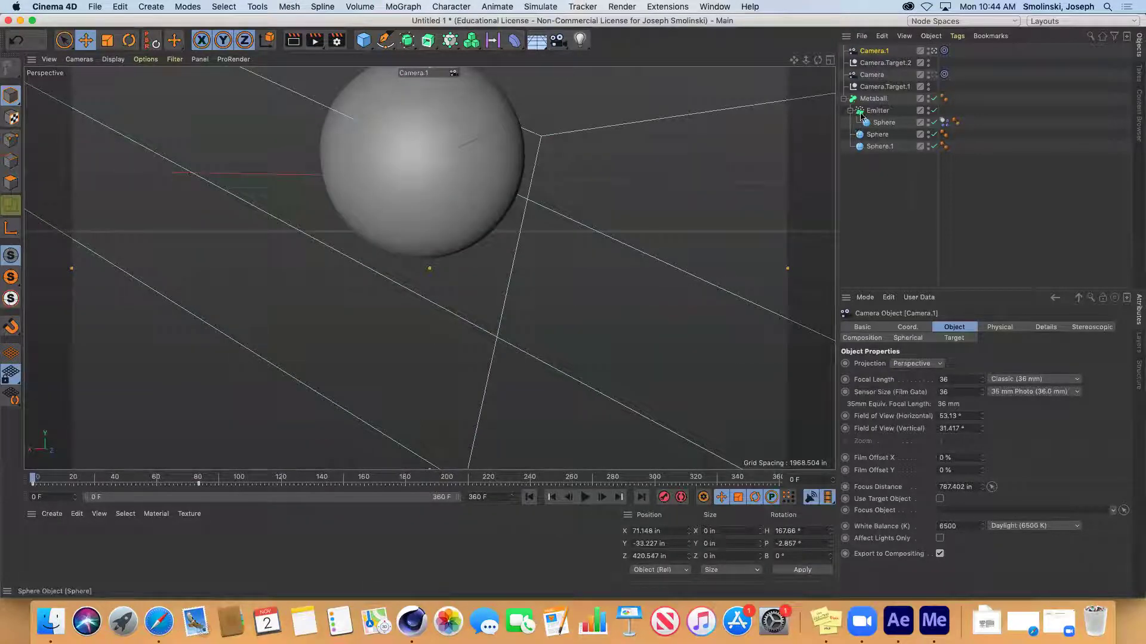
Step: Preview the animation through the original Camera, then rewind to the first frame
click(944, 74)
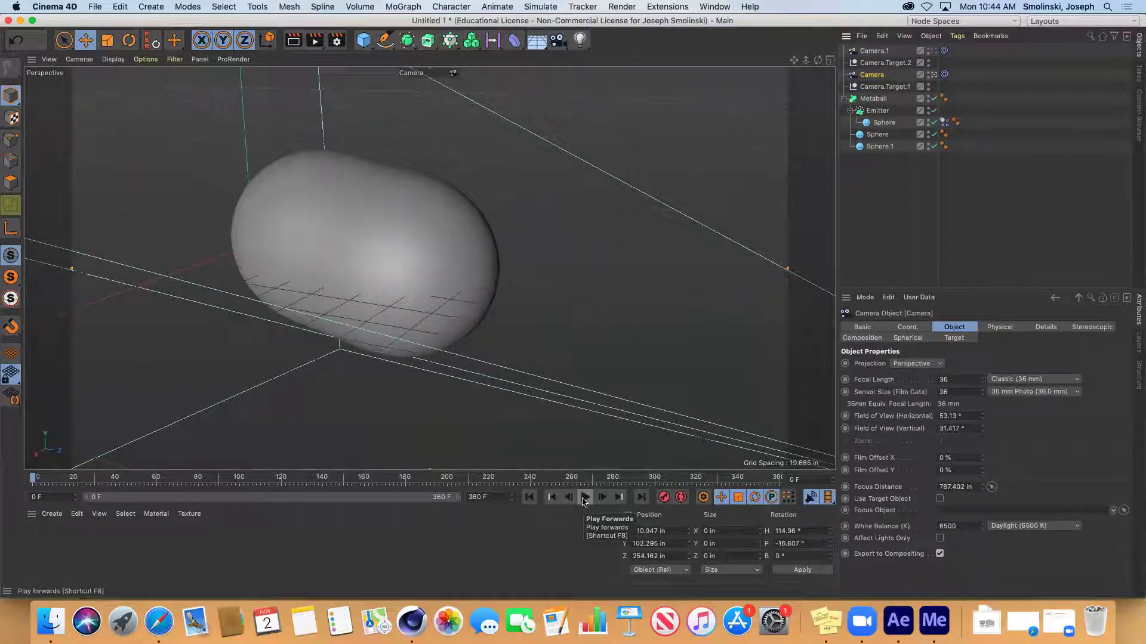
click(584, 498)
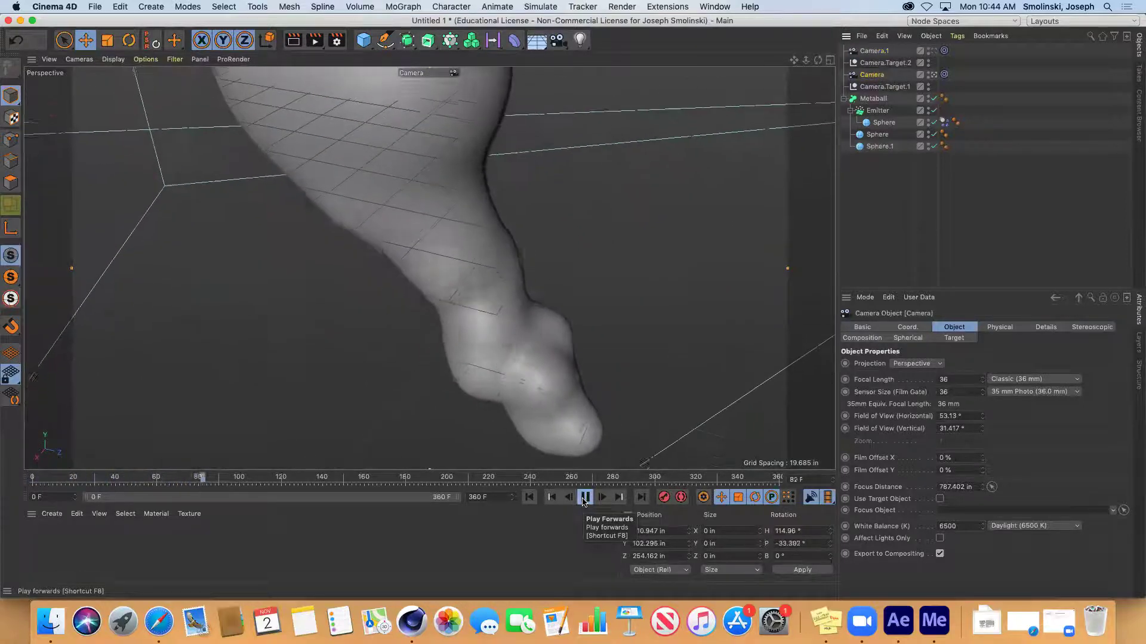
click(584, 499)
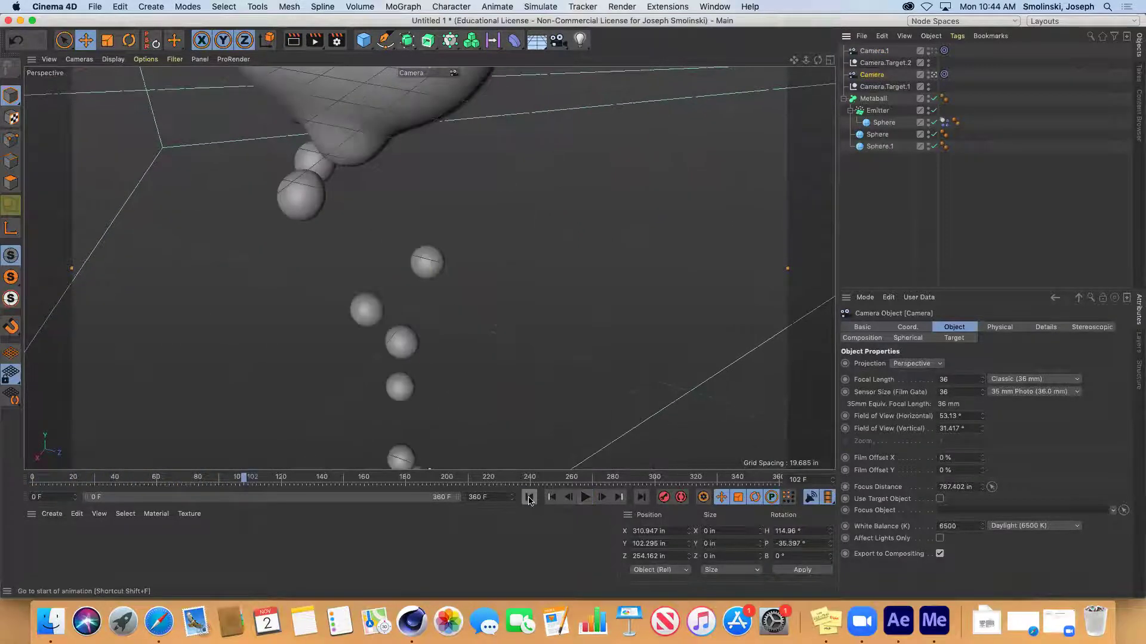
click(529, 499)
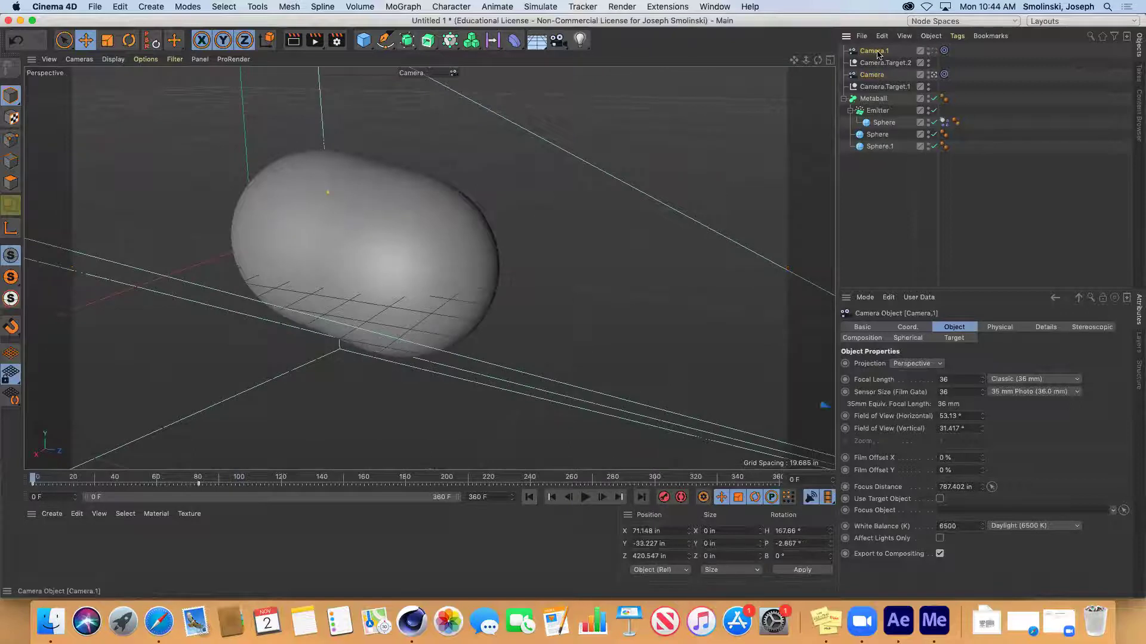
Step: Preview the animation through Camera.1 sweeping around the metaball, then rewind to frame 0
click(933, 51)
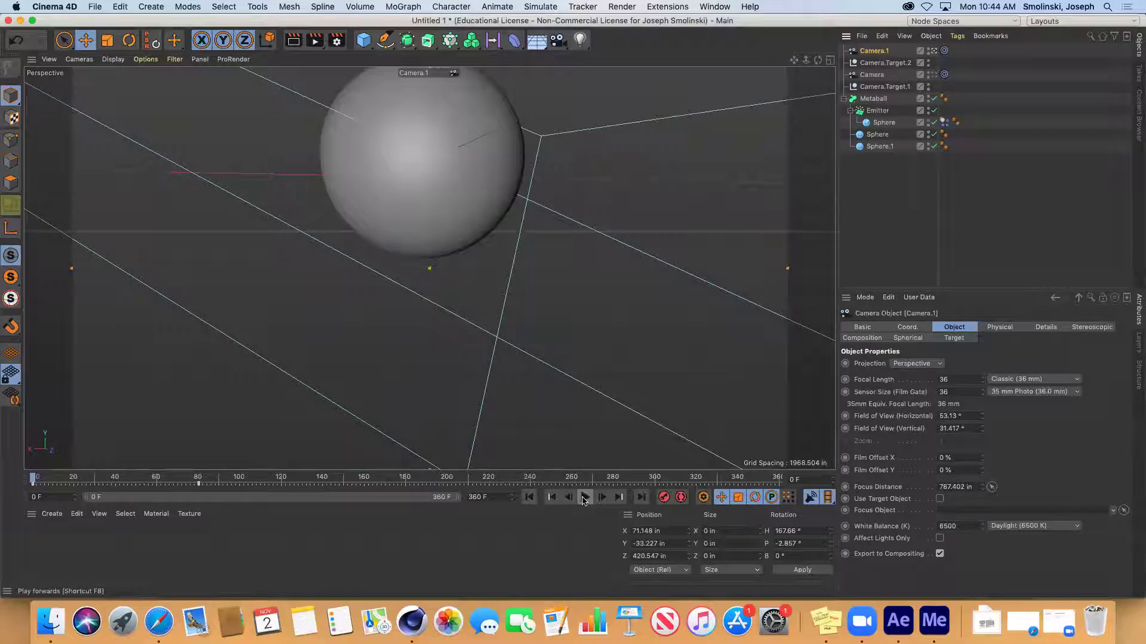
click(584, 497)
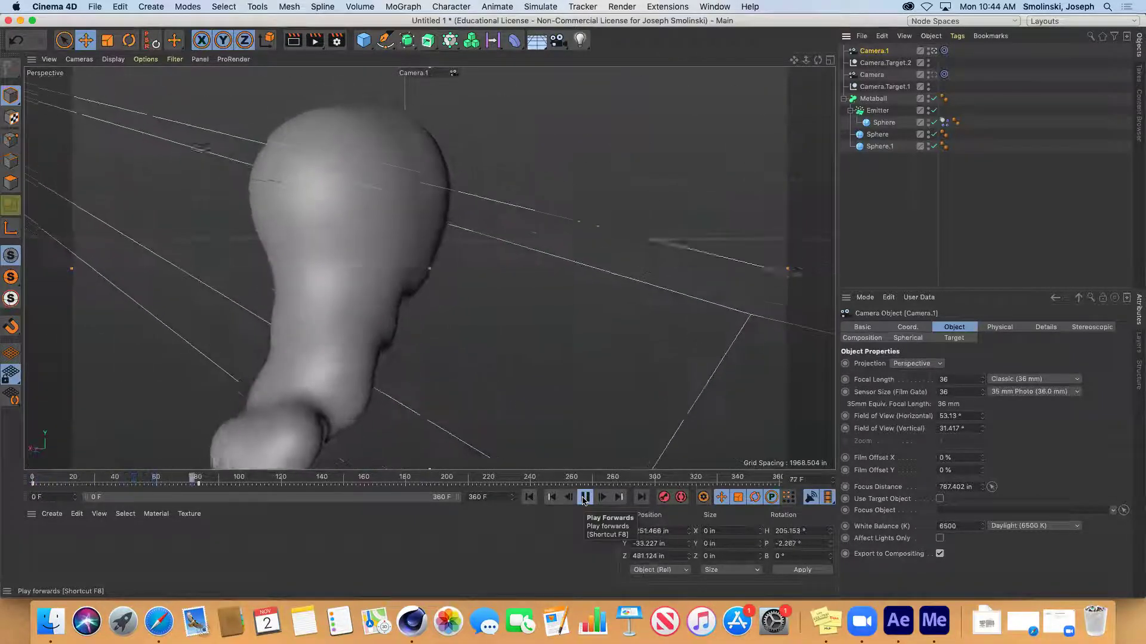
click(584, 498)
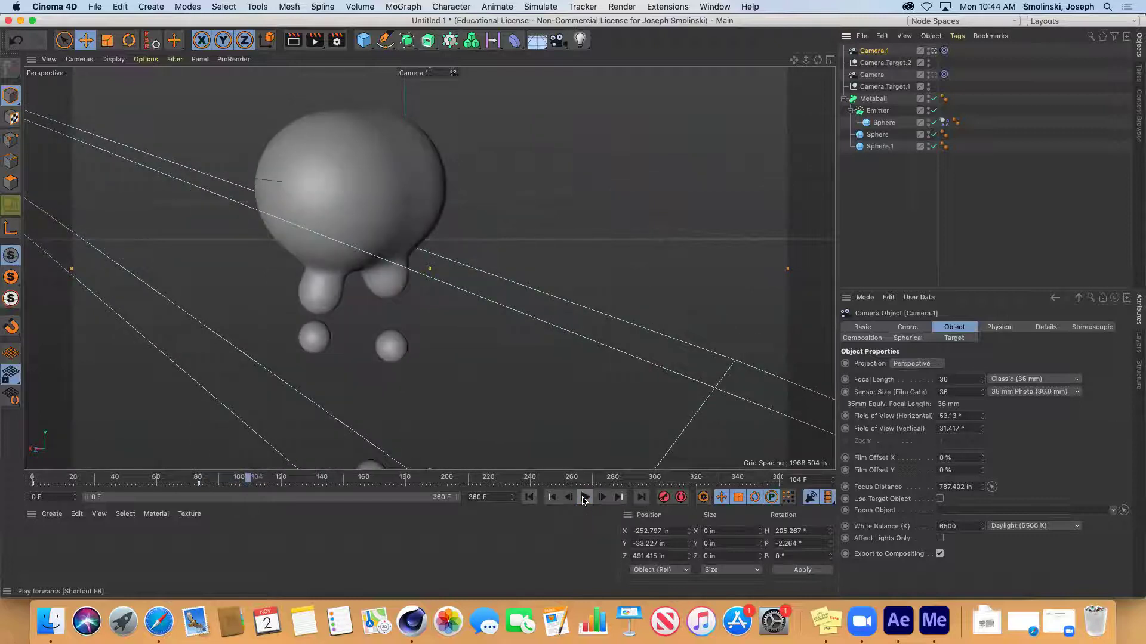
click(528, 497)
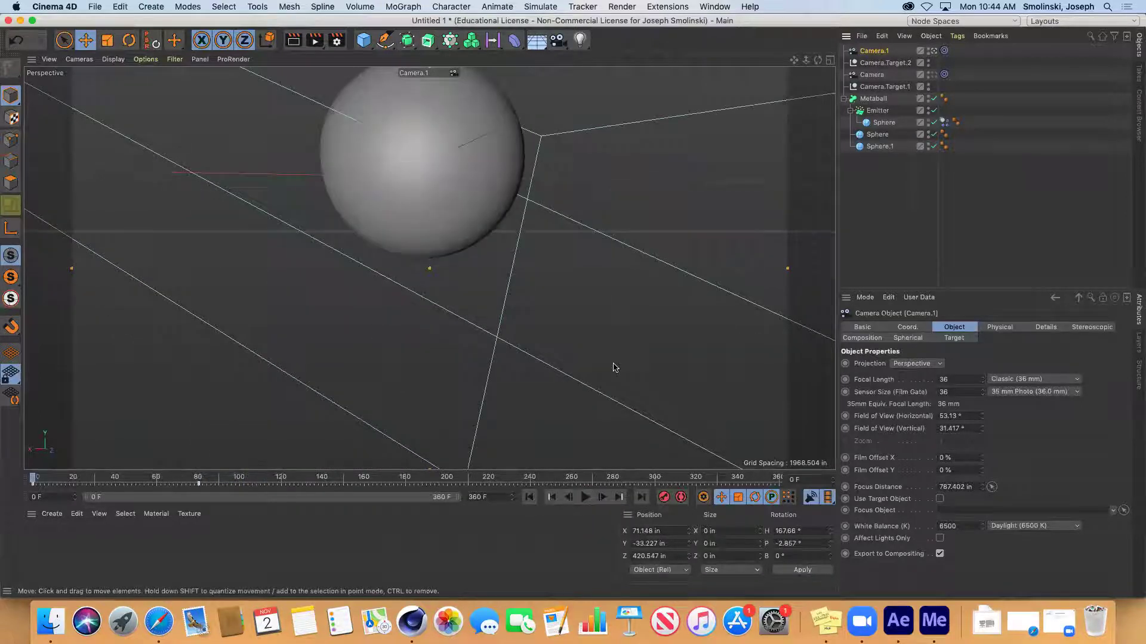